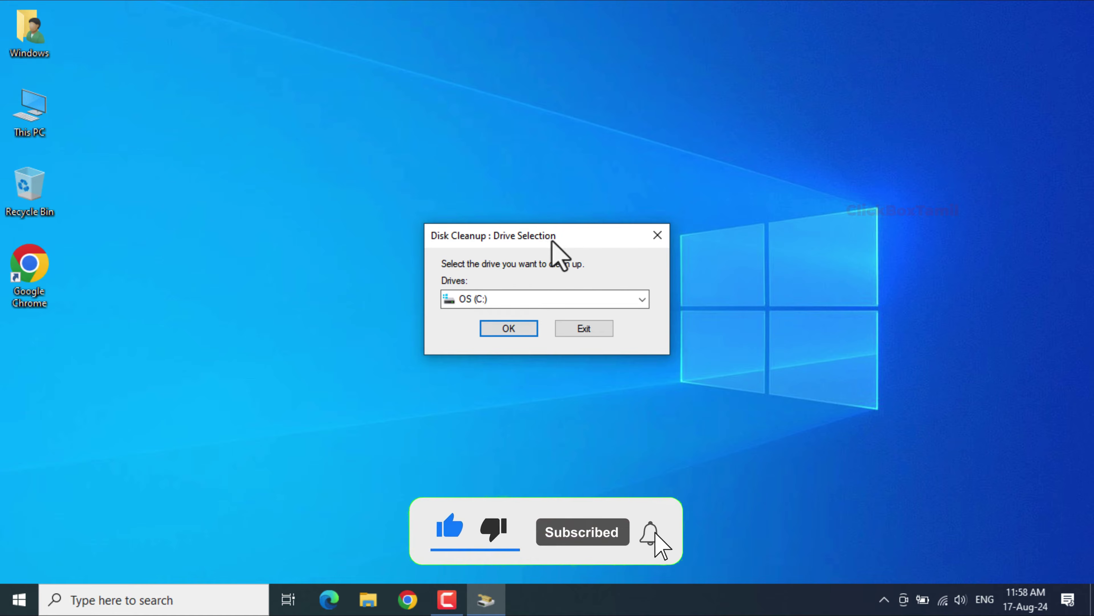
# Step: Choose the OS (C:) drive in Disk Cleanup and start its scan
pyautogui.click(491, 296)
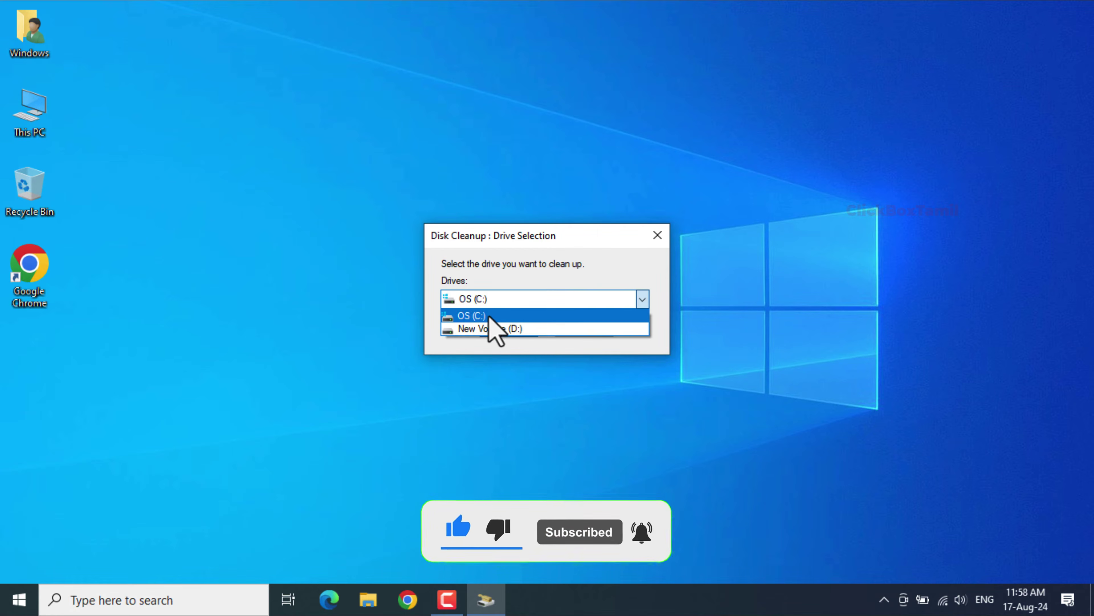
pyautogui.click(474, 314)
pyautogui.click(500, 330)
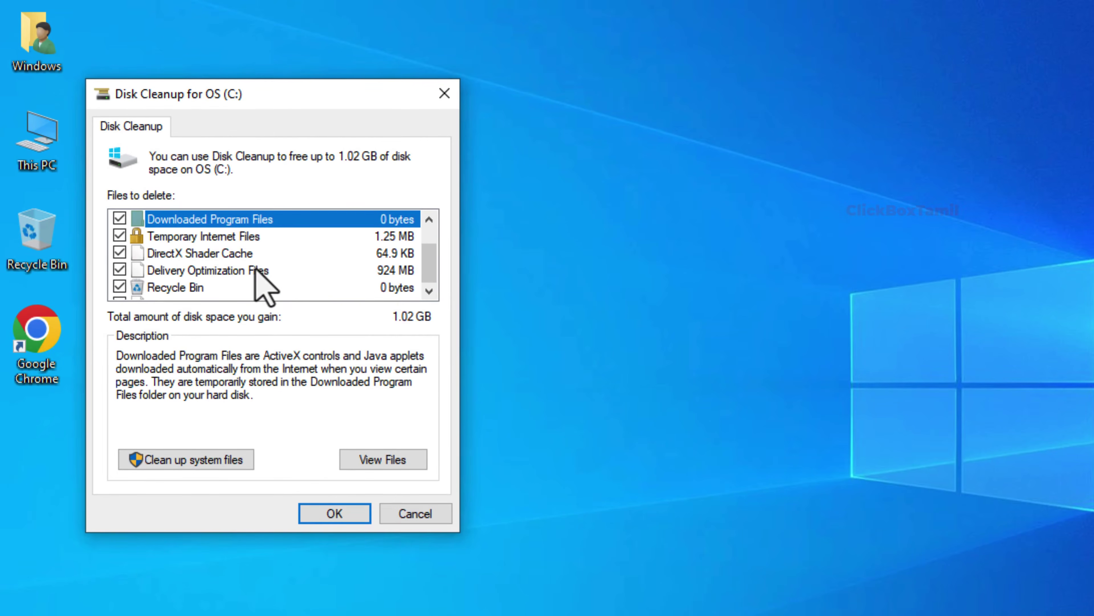
# Step: Review the file categories marked for cleanup on OS (C:) and permanently delete those files
pyautogui.scroll(-1, 263, 286)
pyautogui.scroll(1, 264, 285)
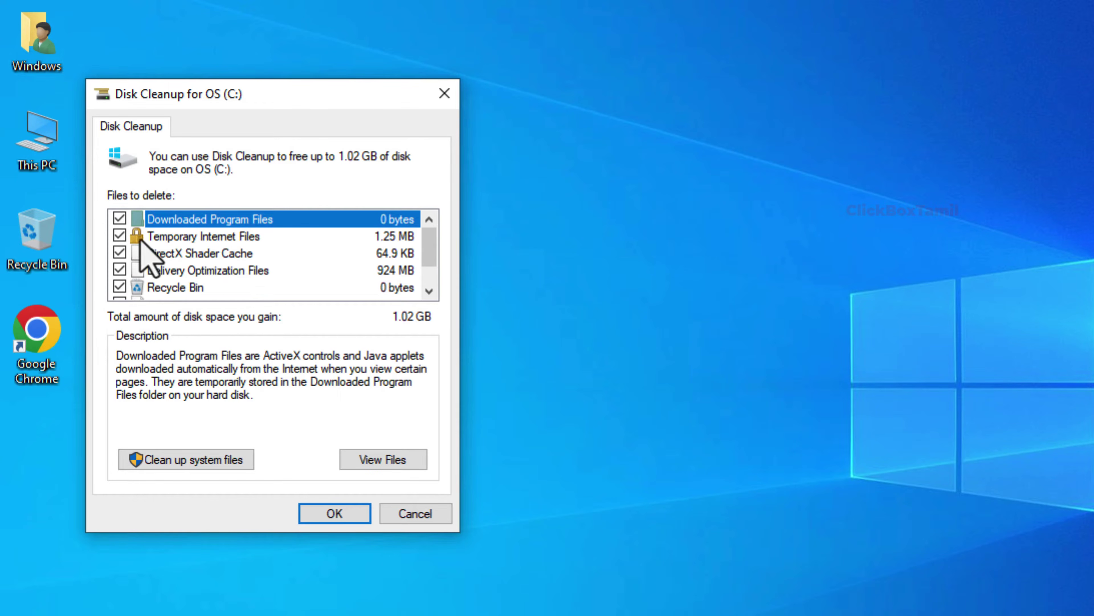
pyautogui.scroll(-1, 195, 267)
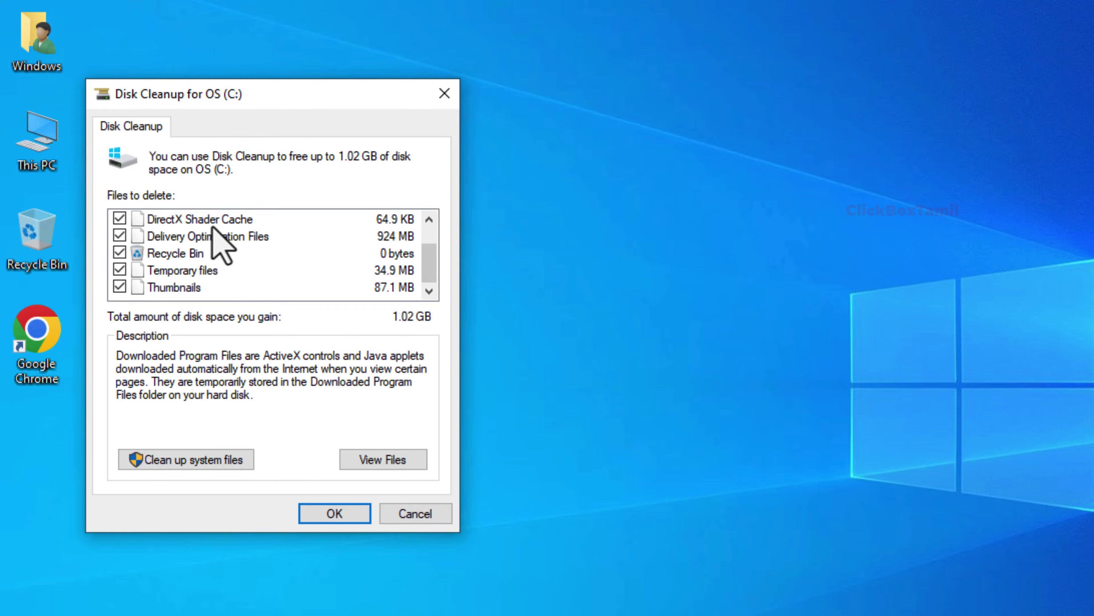
pyautogui.scroll(1, 214, 227)
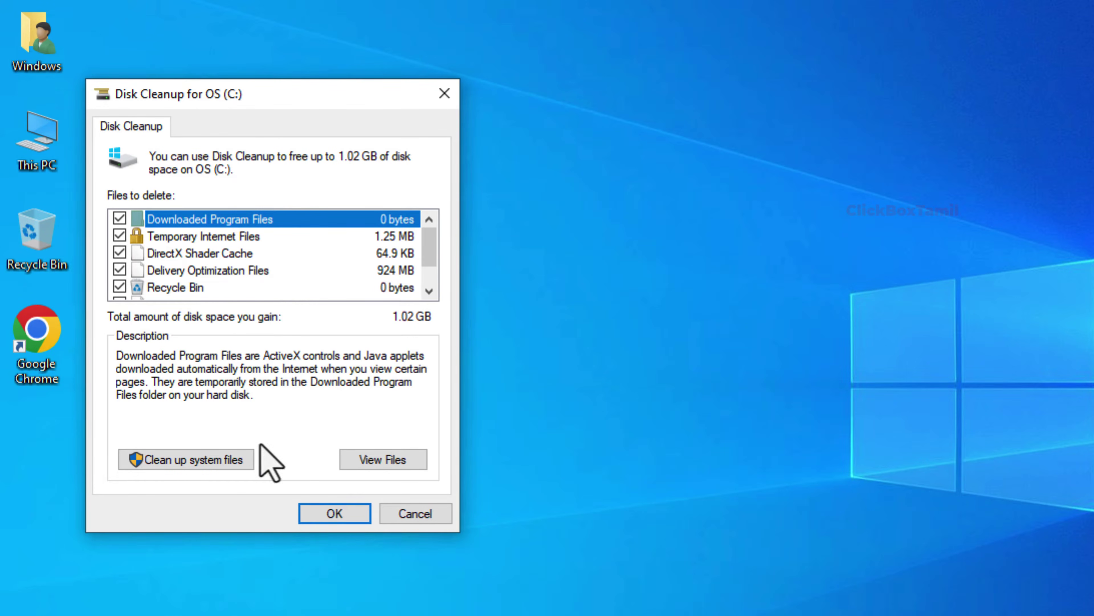
pyautogui.click(334, 513)
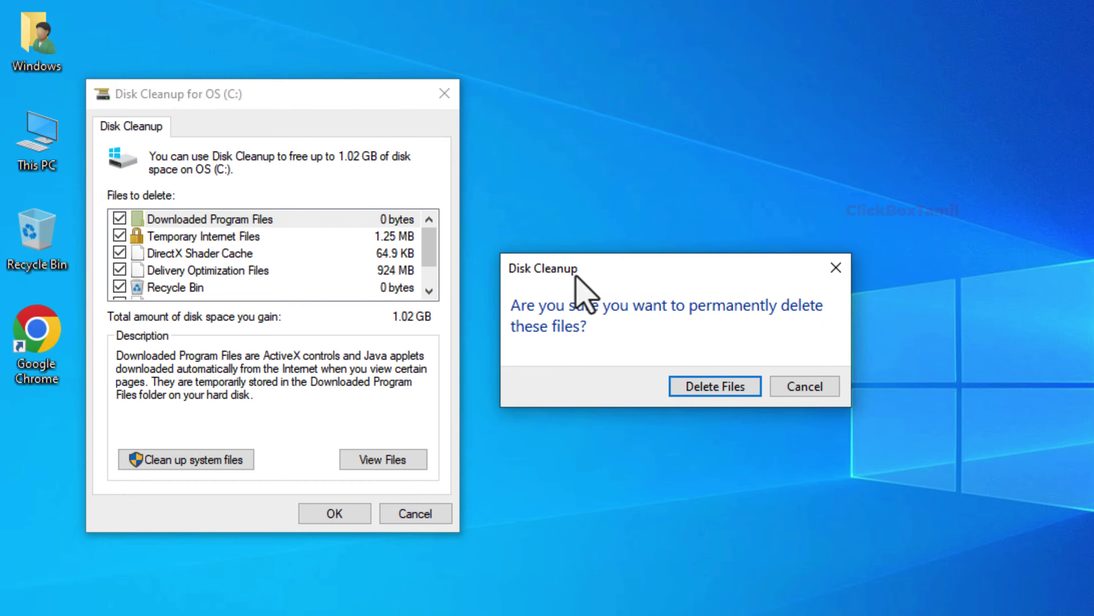
pyautogui.click(685, 388)
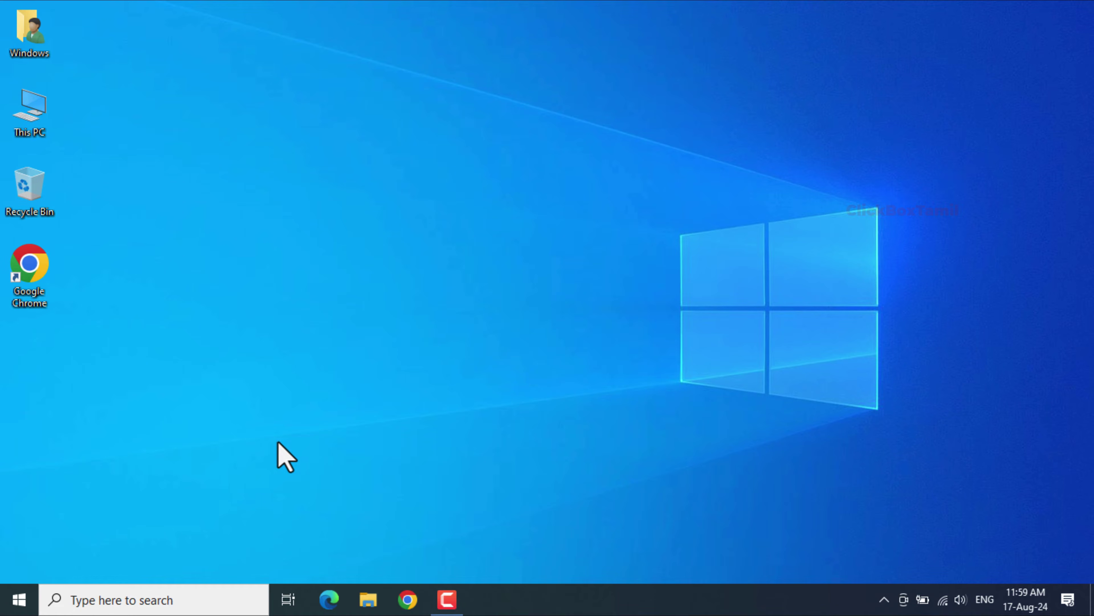
# Step: Open the Prefetch folder by running "prefetch" and grant permanent access to it
pyautogui.rightClick(2, 610)
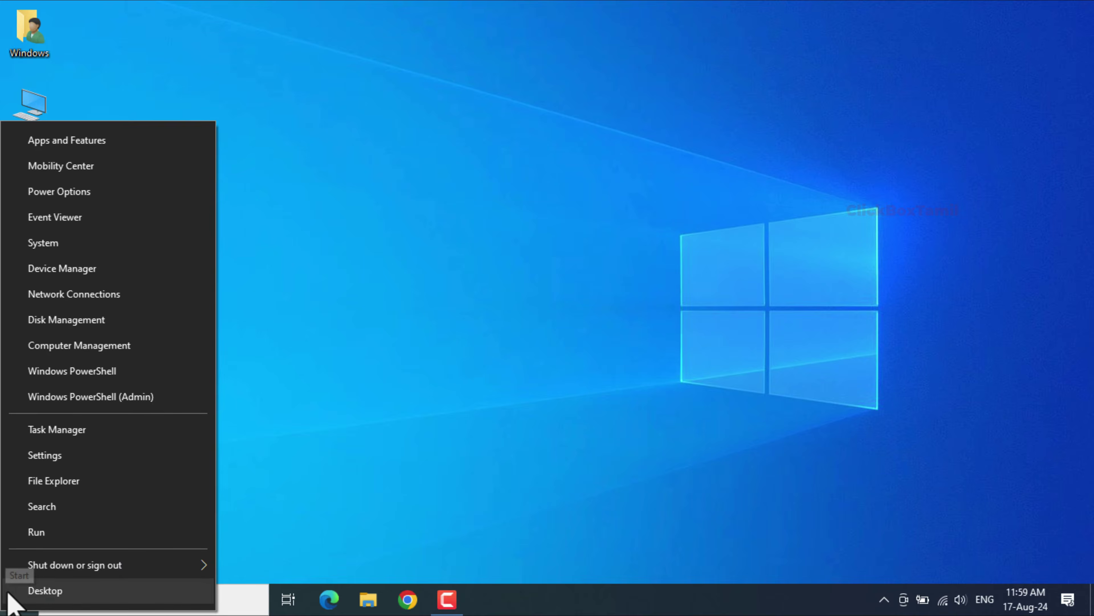
pyautogui.click(43, 539)
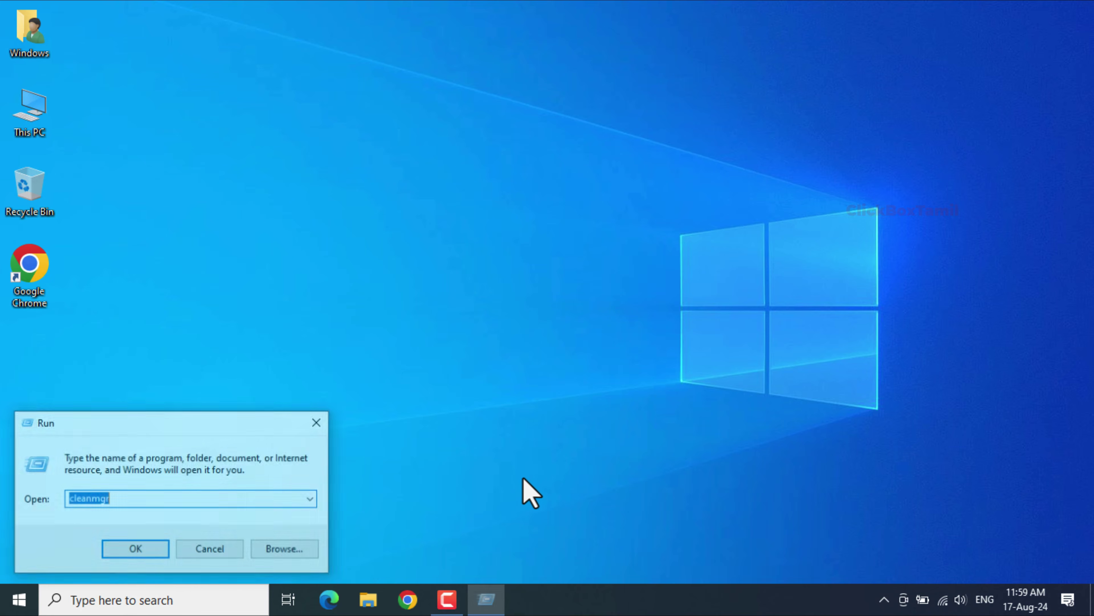
pyautogui.press('BackSpace')
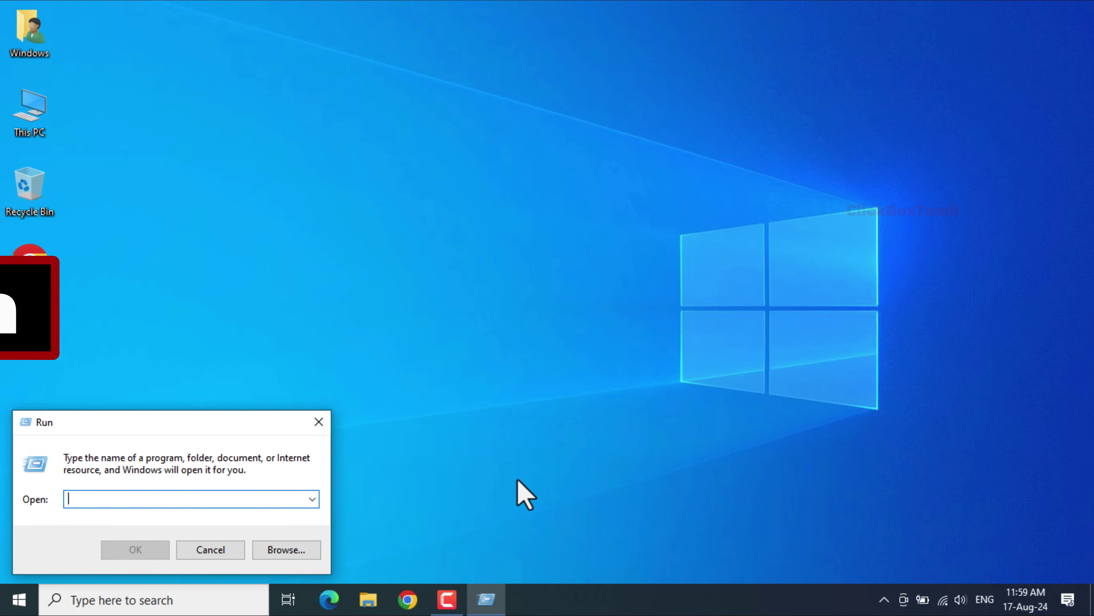
pyautogui.write('p')
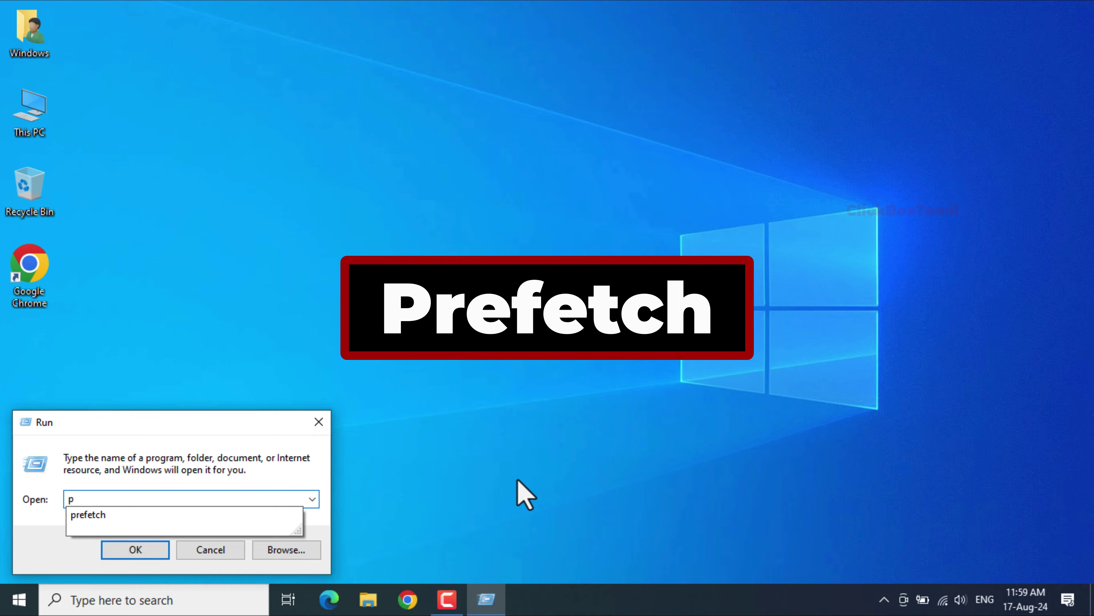
pyautogui.write('refetch')
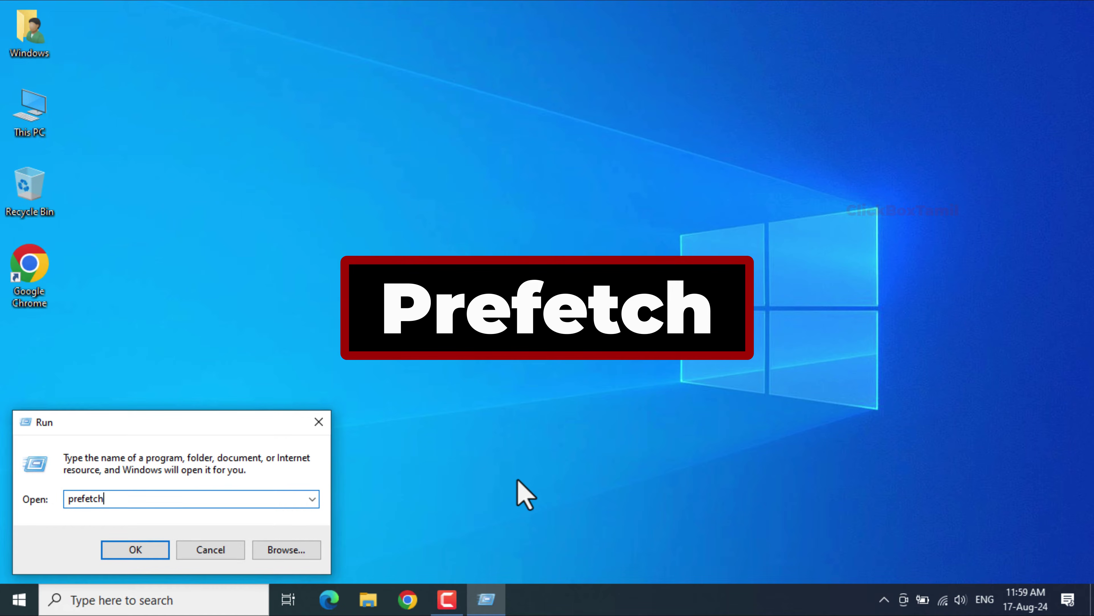
pyautogui.click(136, 550)
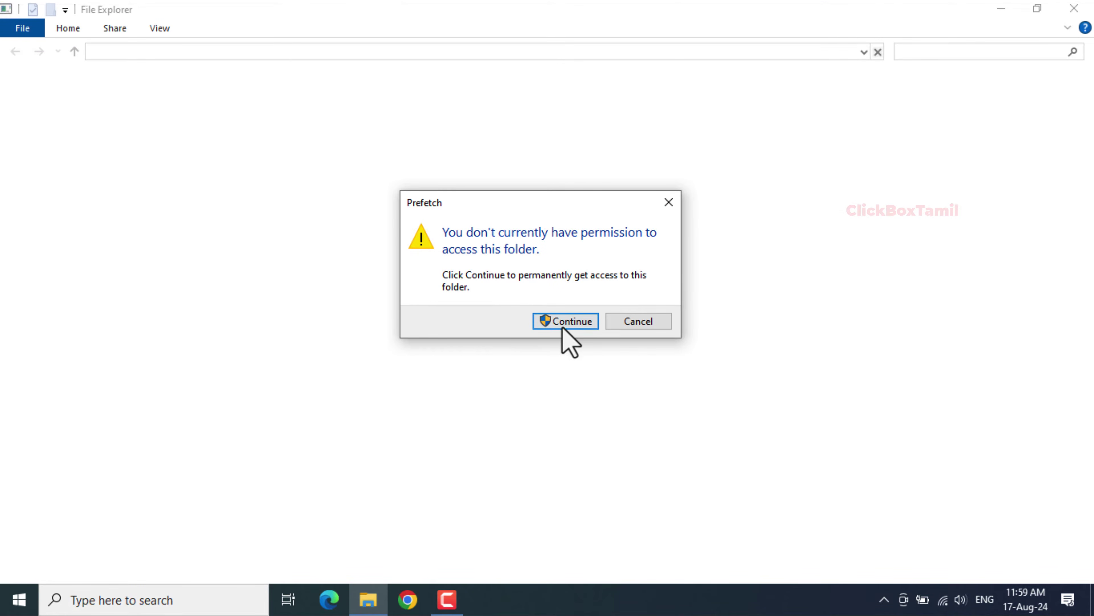
pyautogui.click(563, 327)
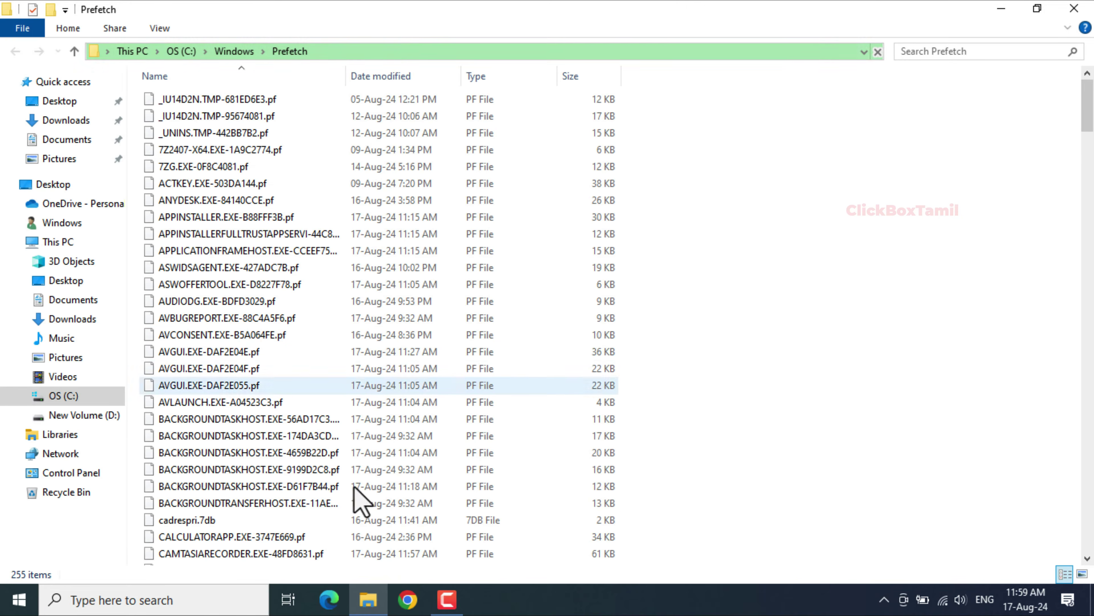
# Step: Move all items in the Prefetch folder to the Recycle Bin
pyautogui.scroll(-5, 502, 484)
pyautogui.scroll(-2, 504, 485)
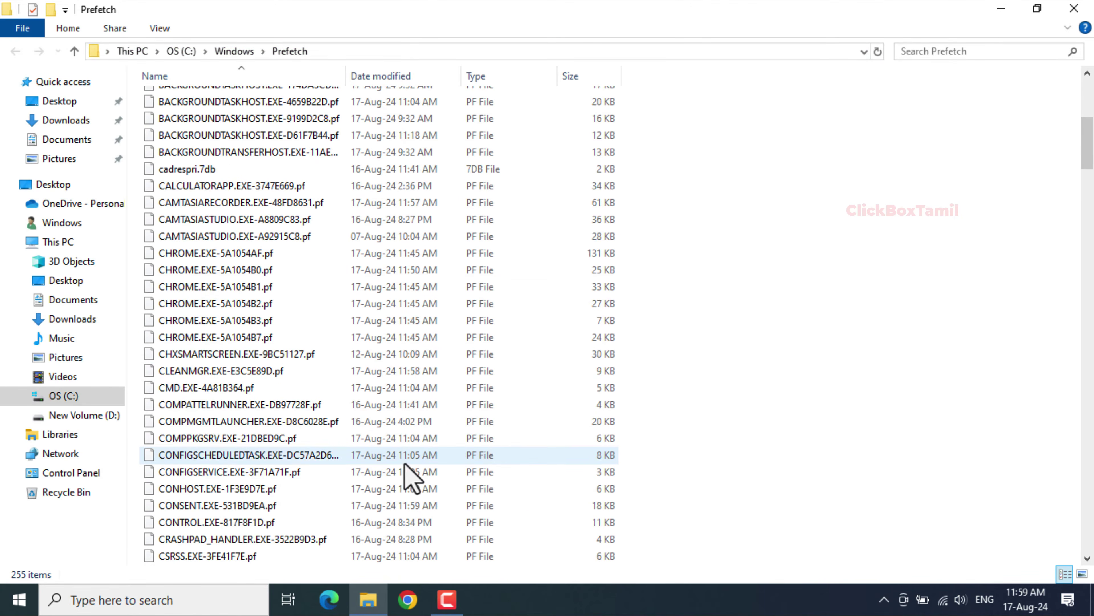
pyautogui.scroll(7, 408, 481)
pyautogui.click(281, 474)
pyautogui.hotkey('ctrl', 'a')
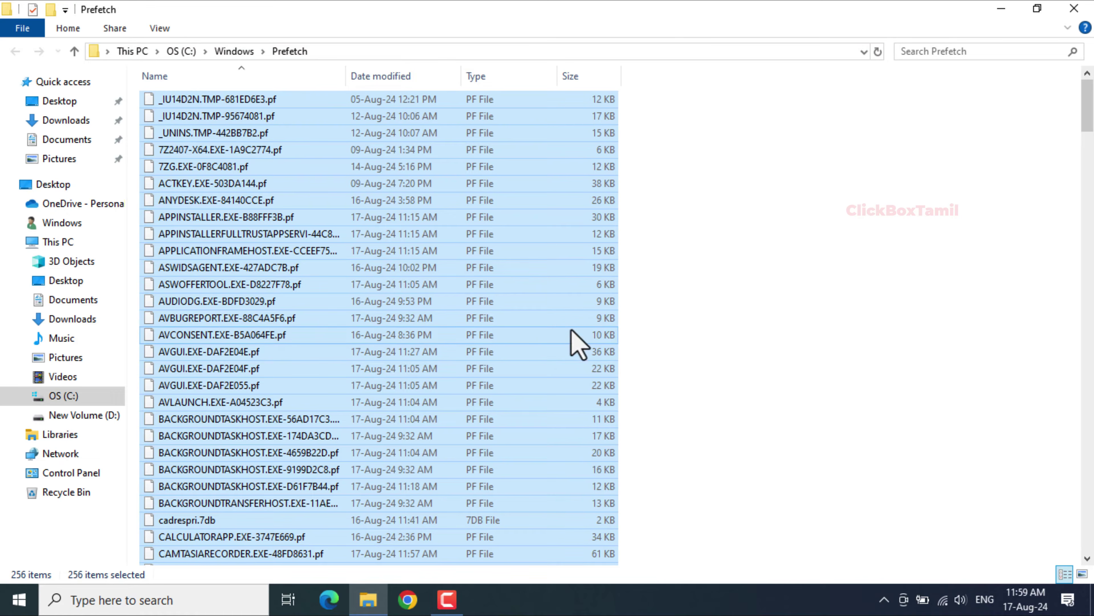
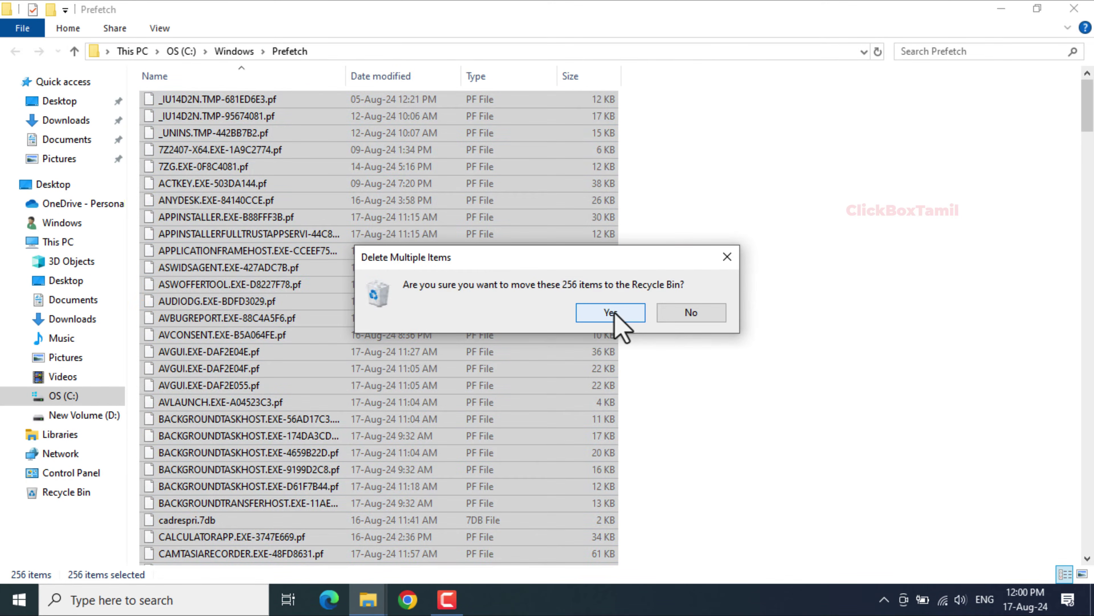
pyautogui.click(616, 313)
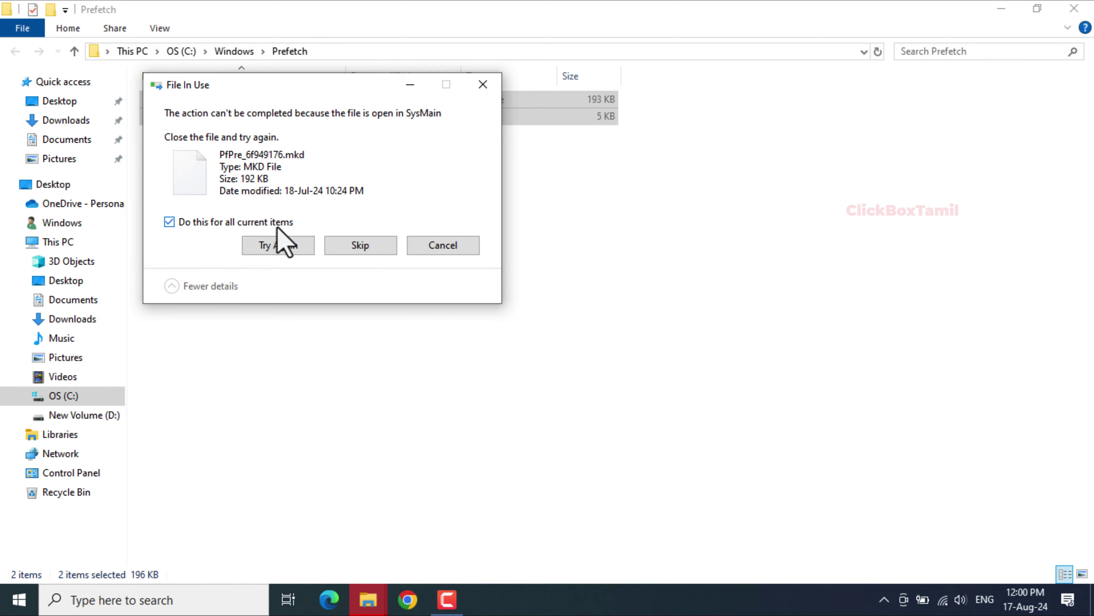
# Step: Skip all the in-use files during the Prefetch deletion and close the folder
pyautogui.click(360, 248)
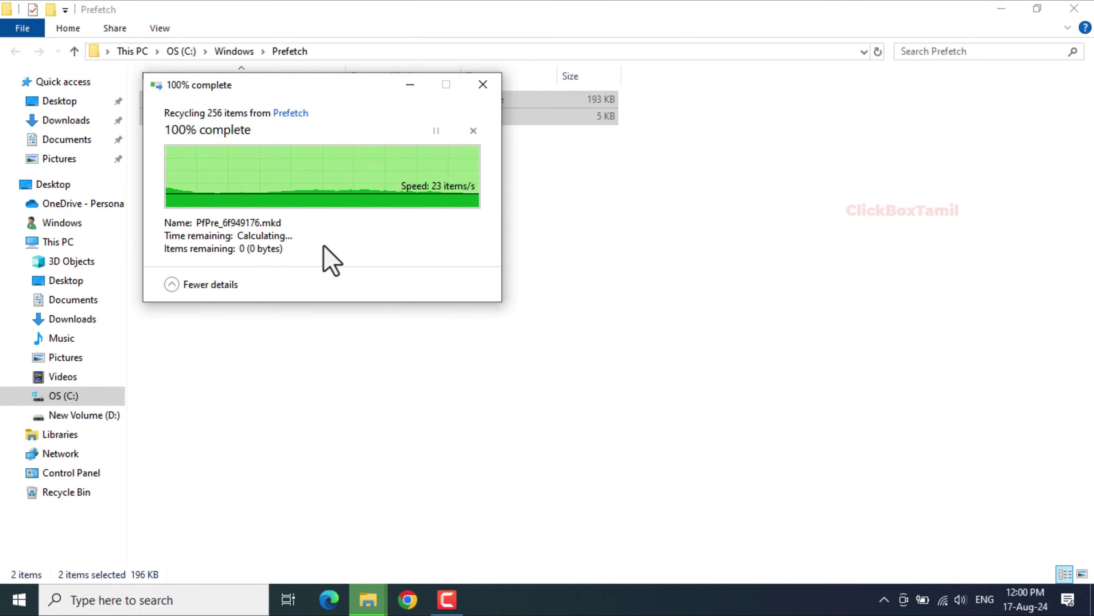
pyautogui.click(331, 260)
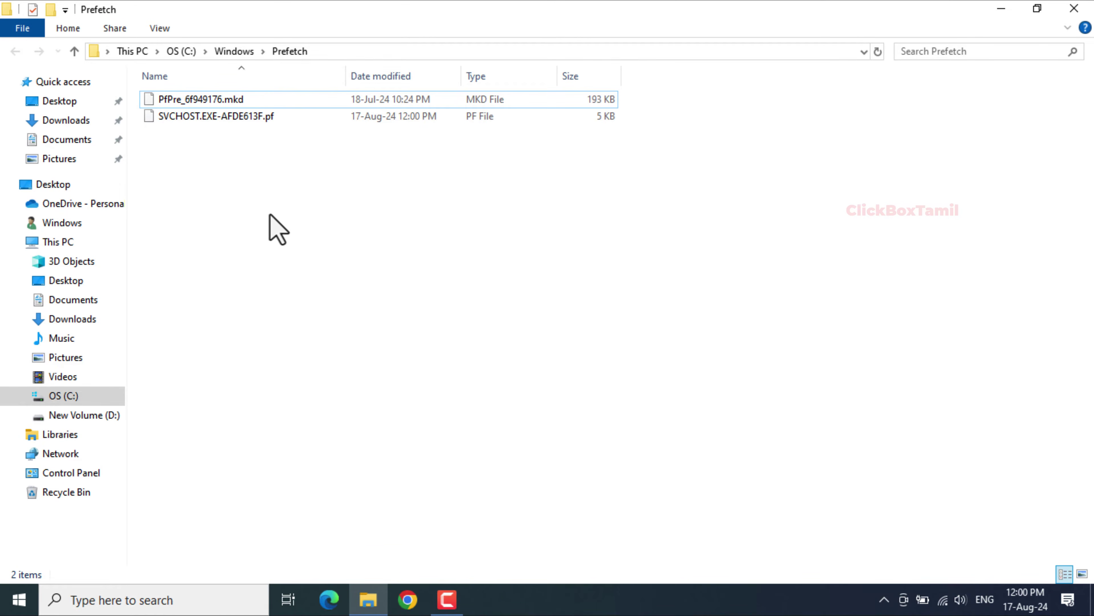
pyautogui.click(1072, 8)
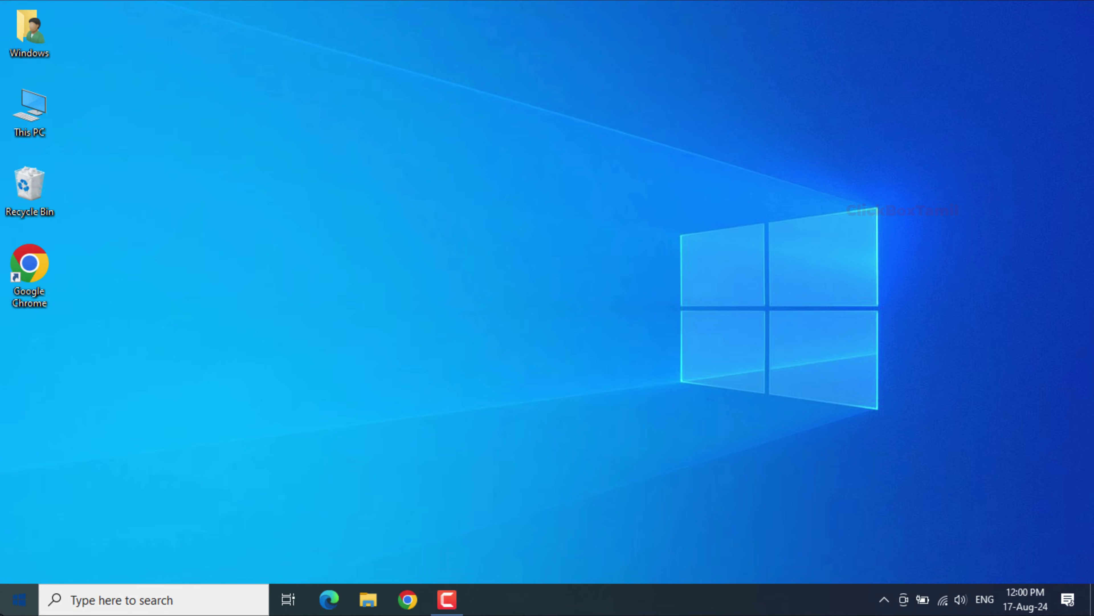
# Step: Open the user's temporary files folder by running "%temp%"
pyautogui.rightClick(19, 599)
pyautogui.click(63, 531)
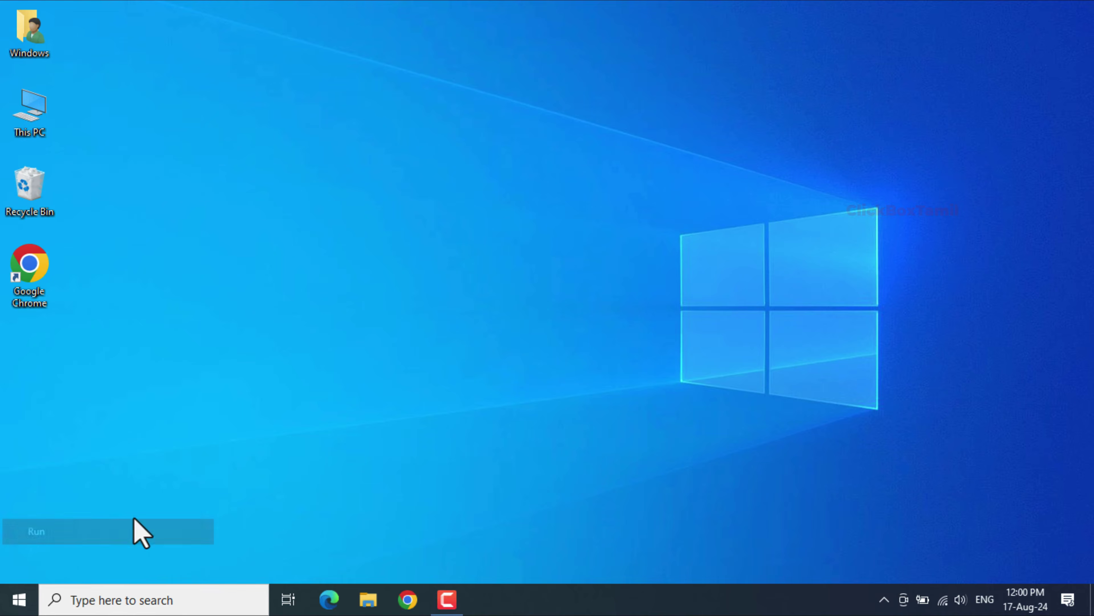
pyautogui.write('%')
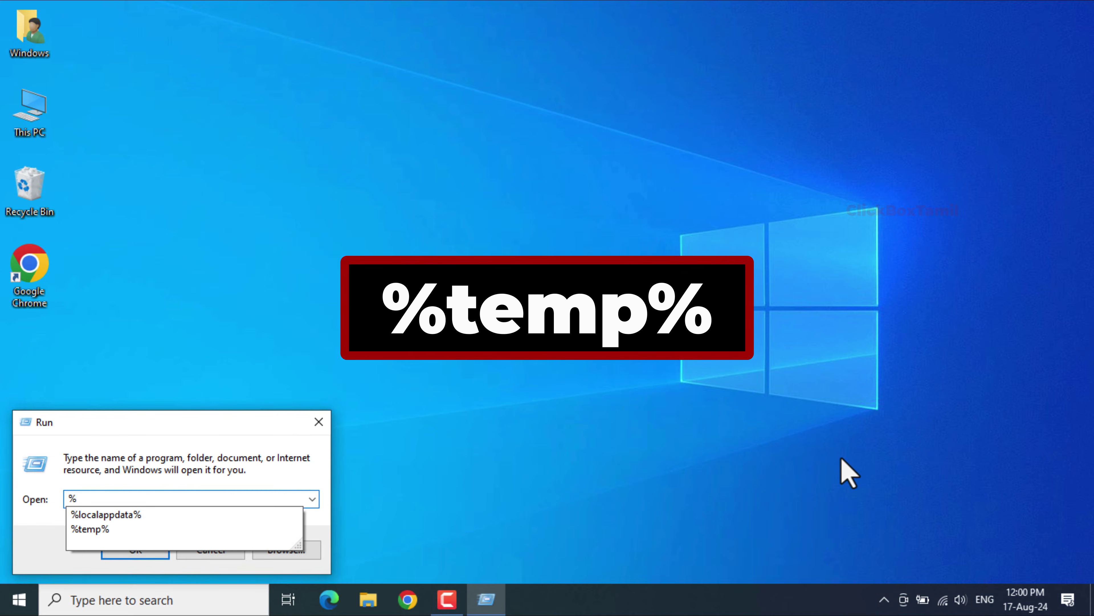
pyautogui.write('te')
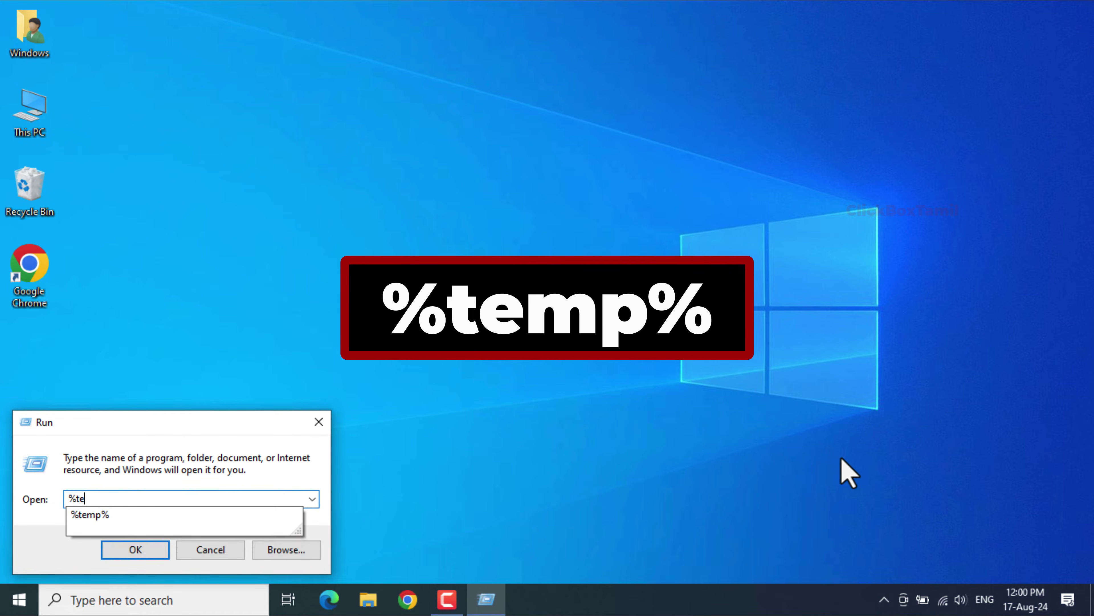
pyautogui.write('mp%')
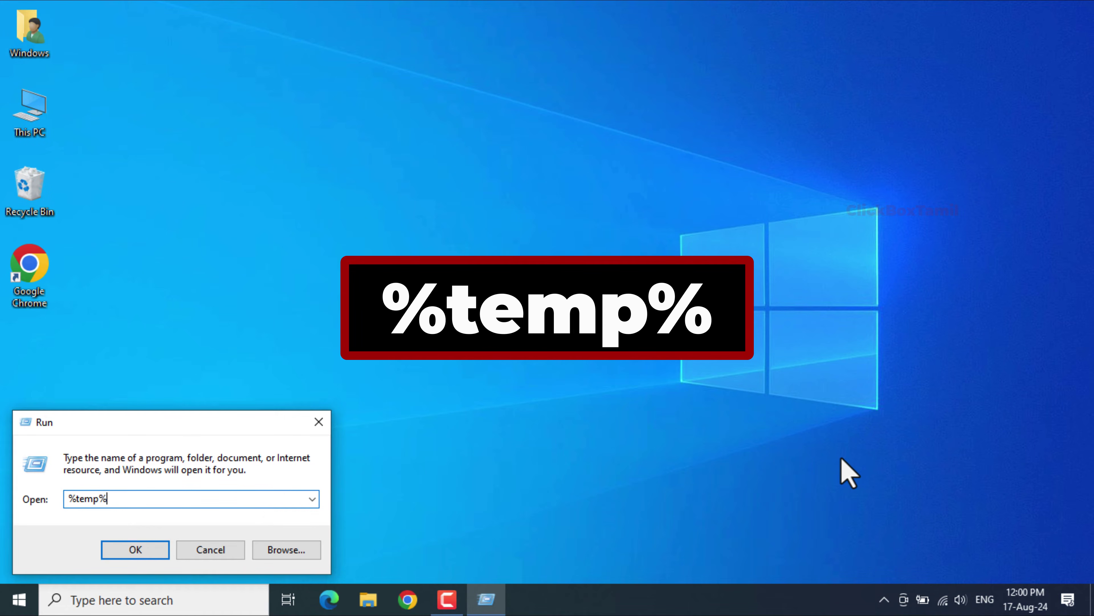
pyautogui.click(137, 549)
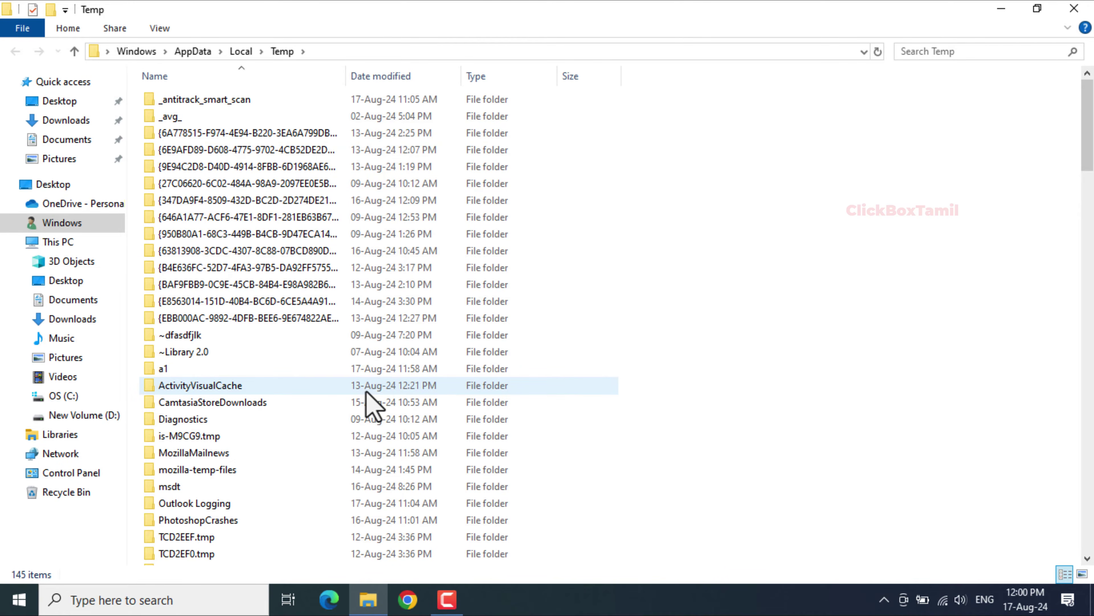
# Step: Move all files and folders in the Temp folder to the Recycle Bin
pyautogui.scroll(-4, 368, 394)
pyautogui.scroll(5, 368, 394)
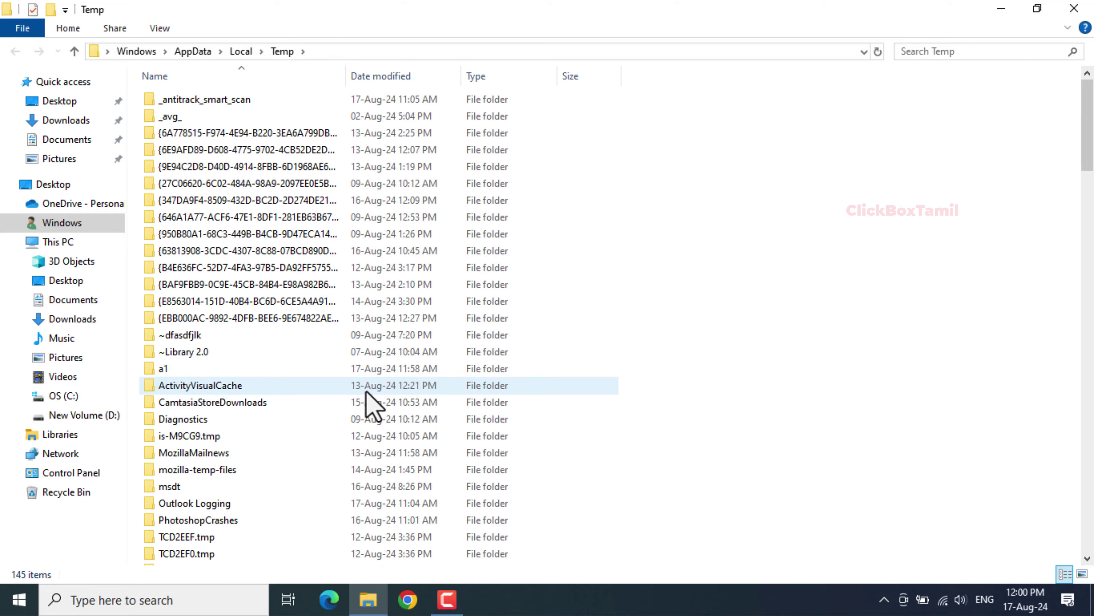
pyautogui.click(268, 222)
pyautogui.scroll(-12, 268, 222)
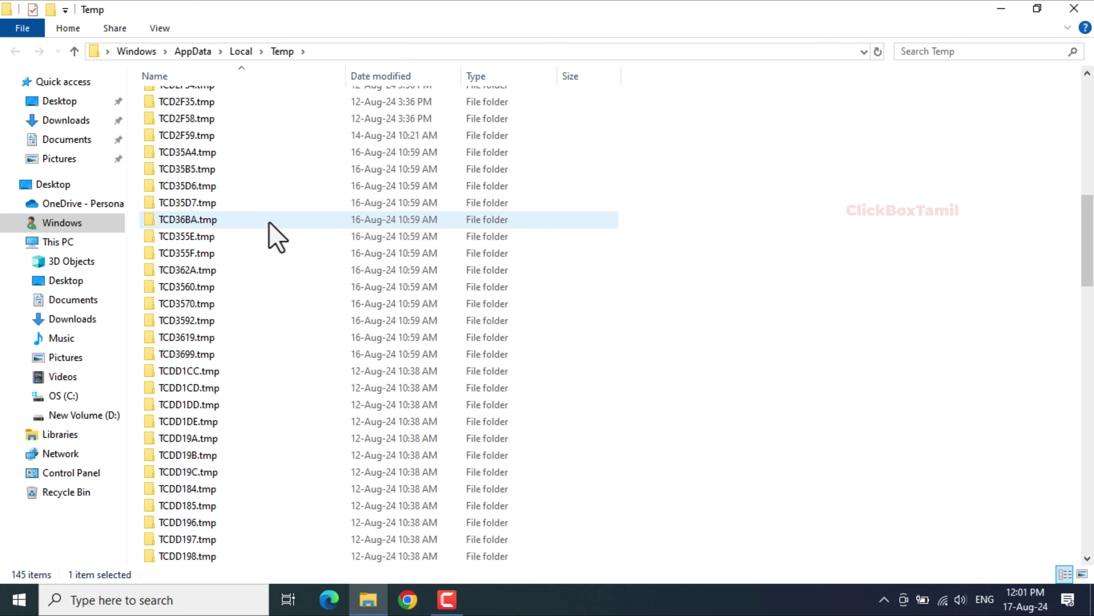
pyautogui.hotkey('ctrl', 'a')
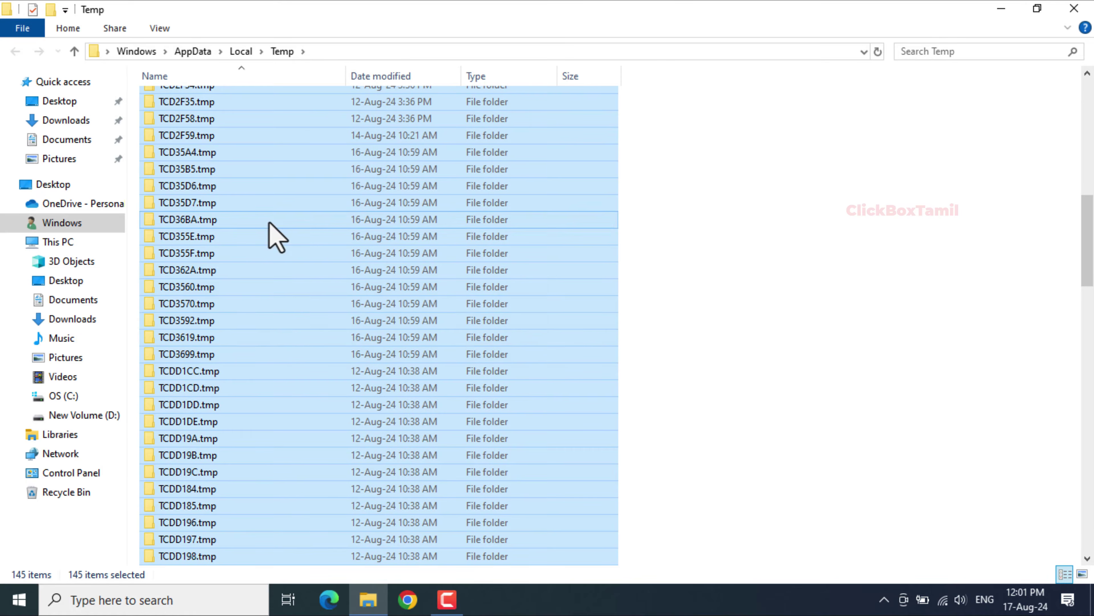
pyautogui.rightClick(415, 323)
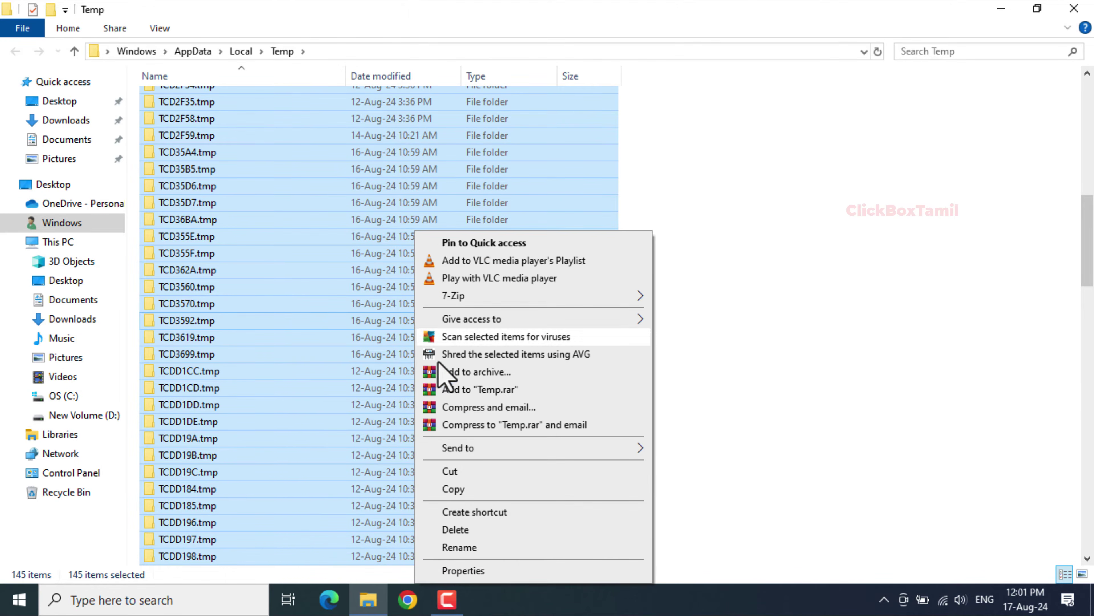
pyautogui.click(457, 529)
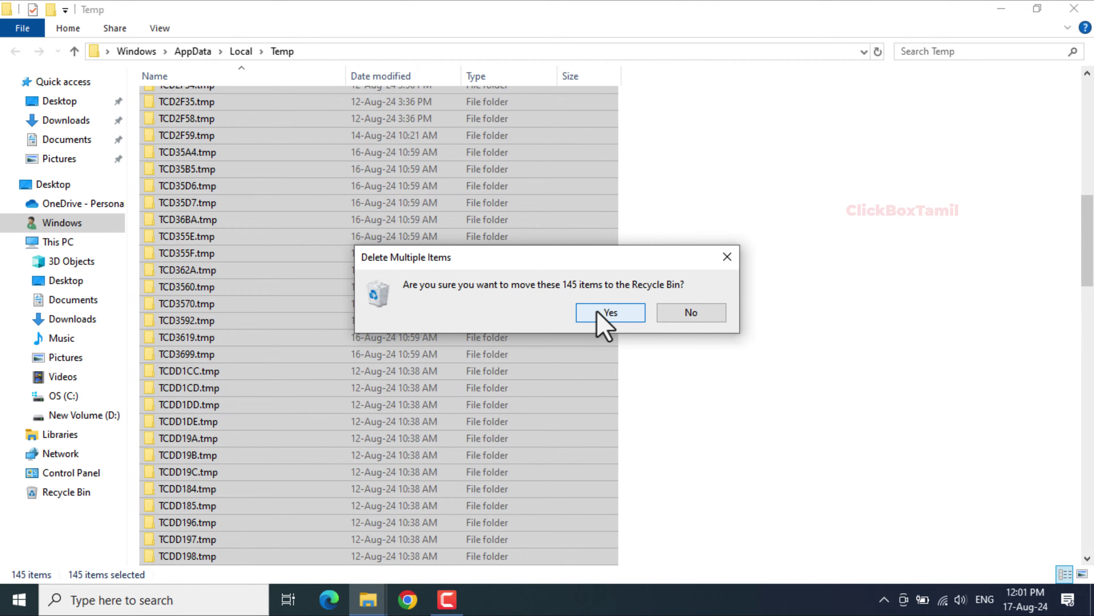
pyautogui.click(598, 312)
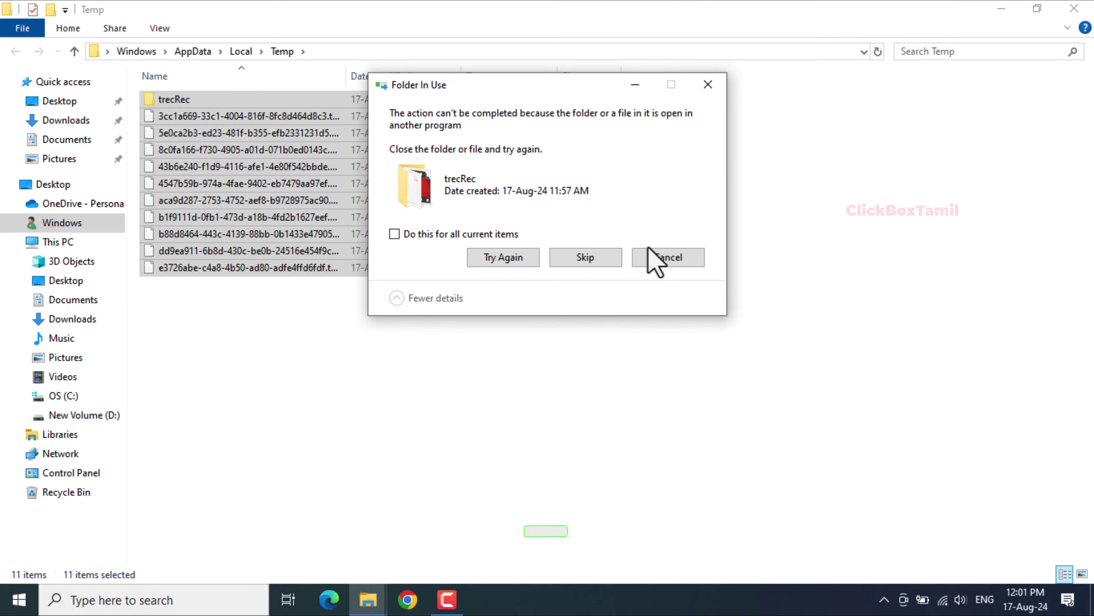
# Step: Skip all the in-use items during the Temp deletion and clear the selection
pyautogui.click(492, 233)
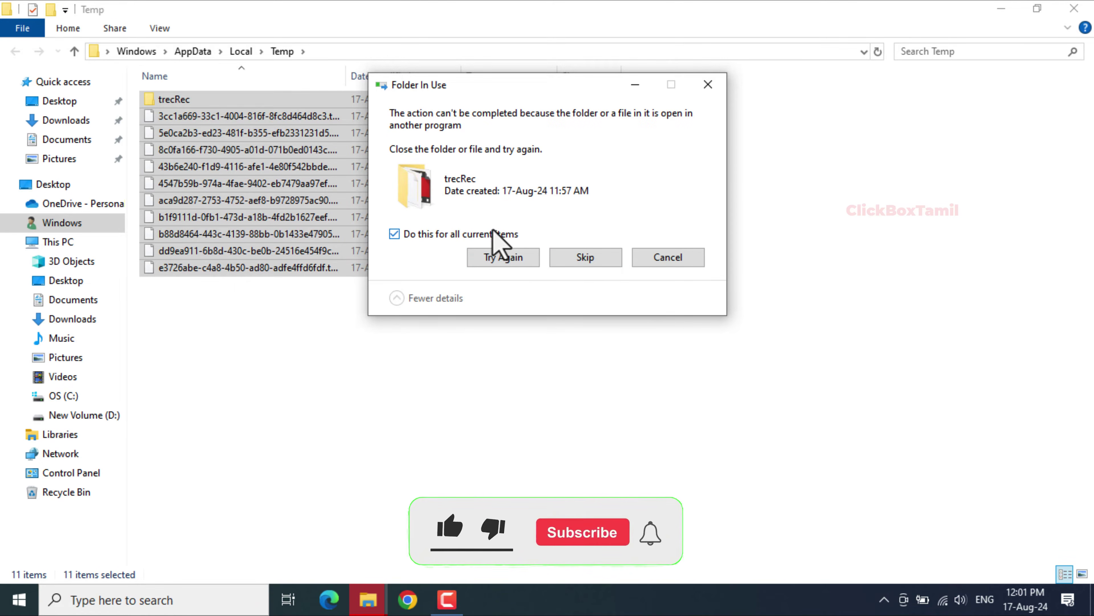
pyautogui.click(590, 261)
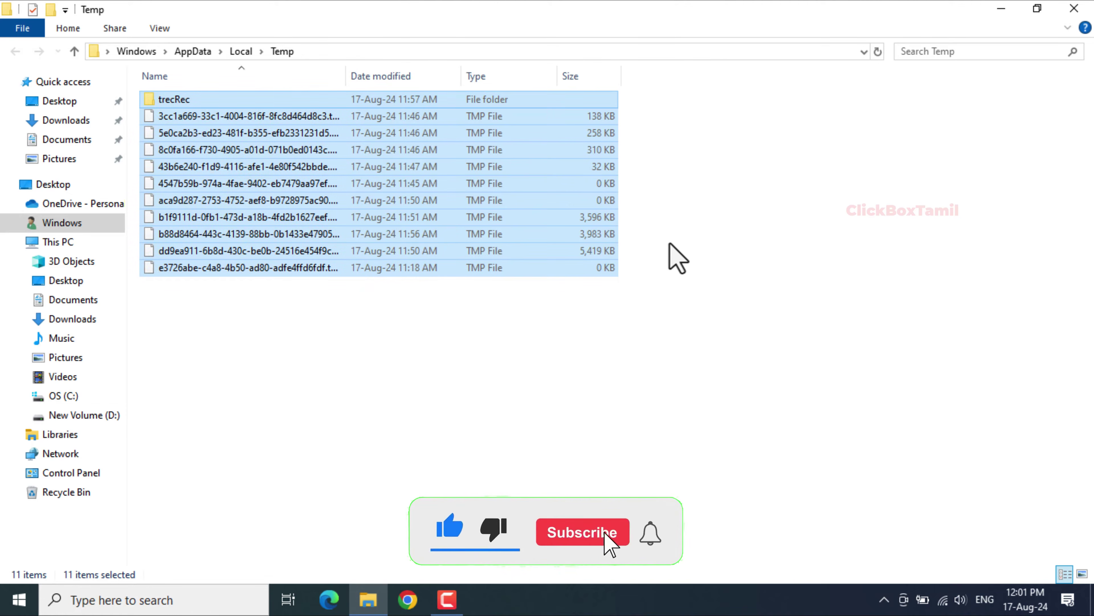
pyautogui.click(671, 276)
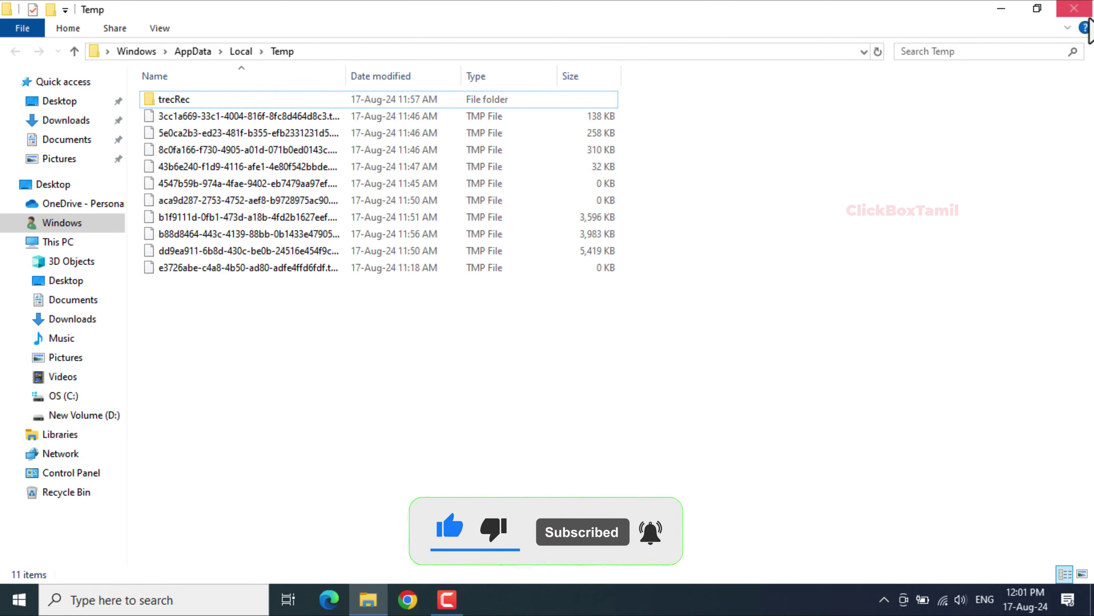
# Step: Close the user's Temp folder and open the system temporary files folder by running "temp"
pyautogui.click(1088, 16)
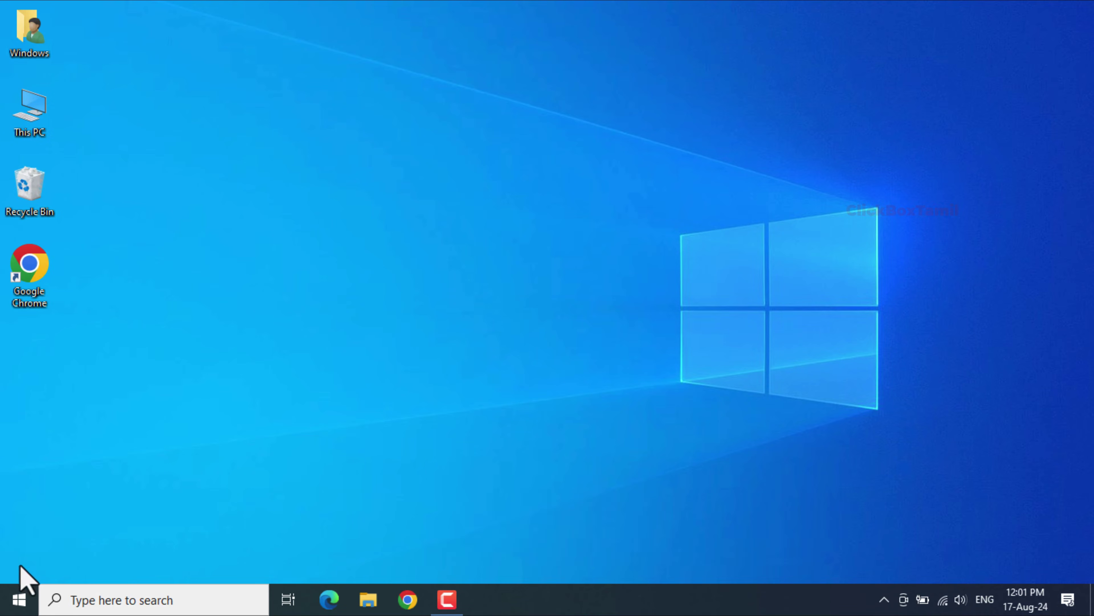
pyautogui.rightClick(19, 599)
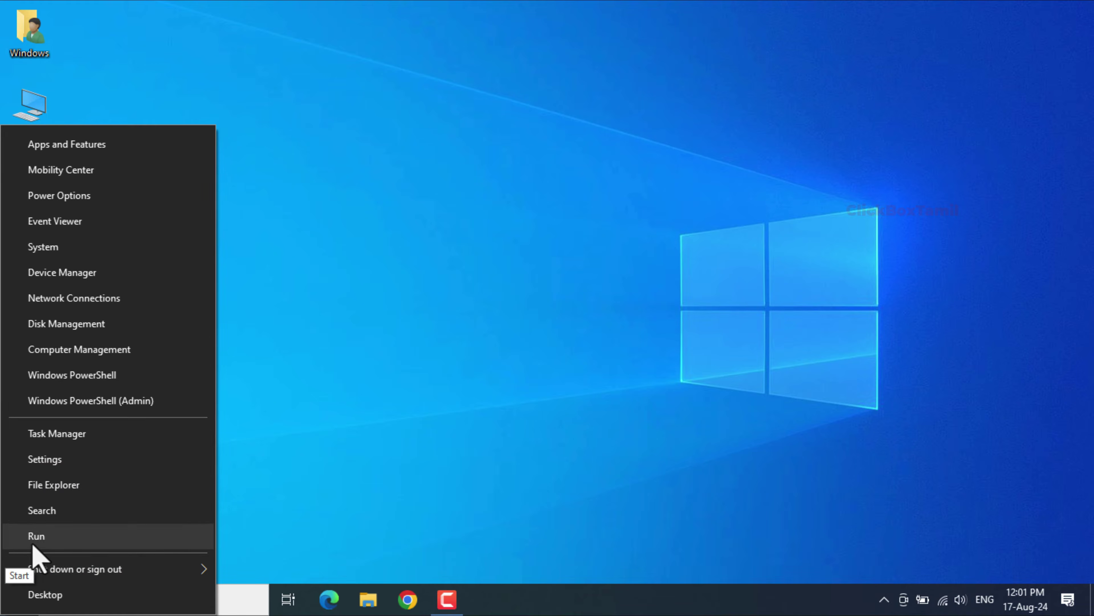
pyautogui.click(31, 539)
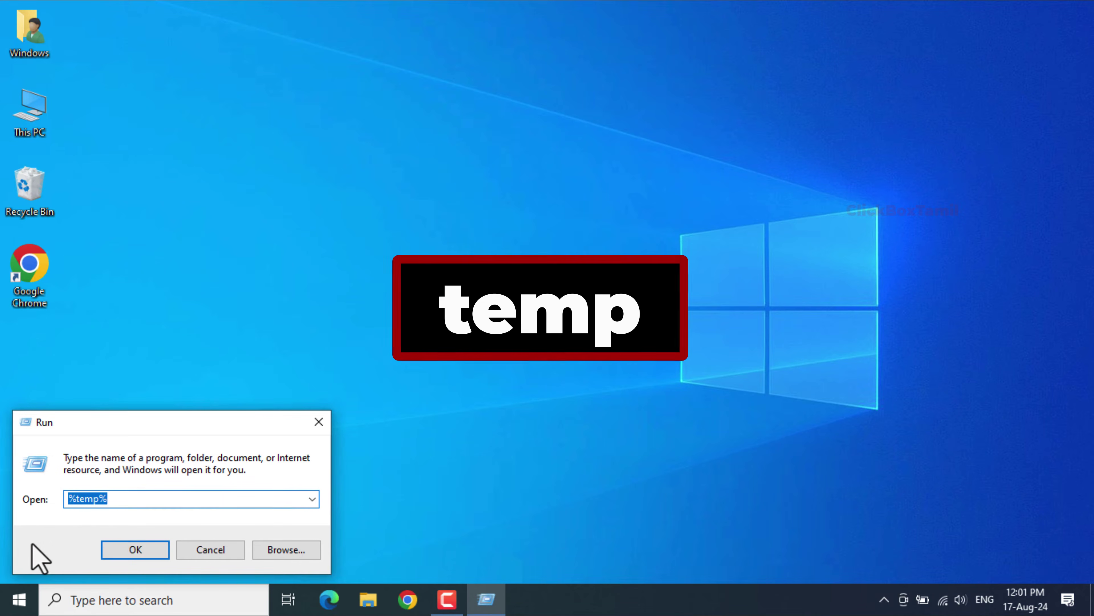
pyautogui.press('BackSpace')
pyautogui.write('temp')
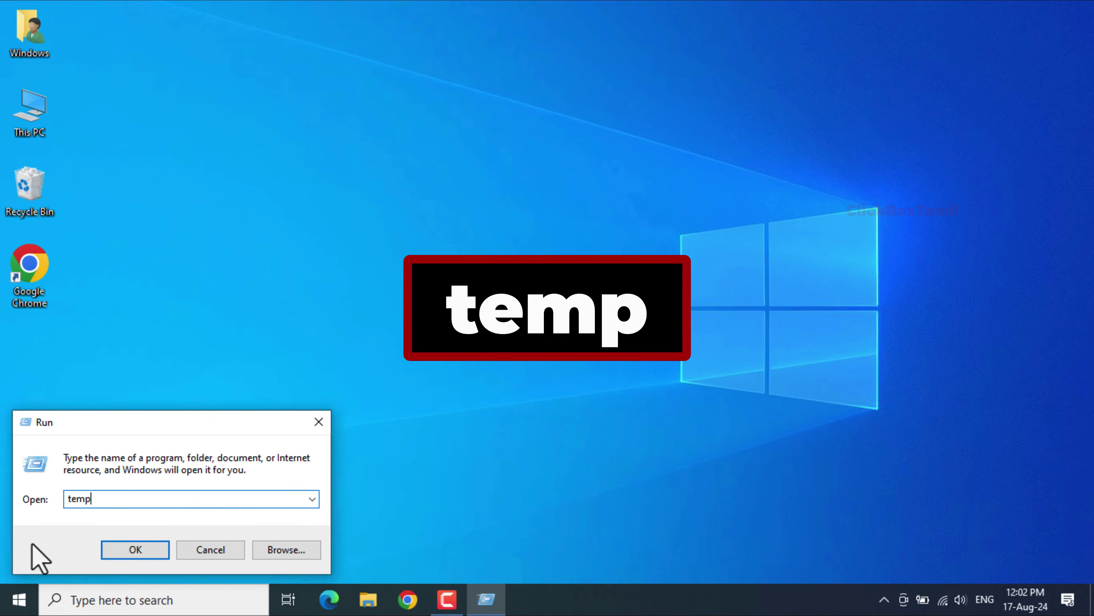
pyautogui.click(165, 555)
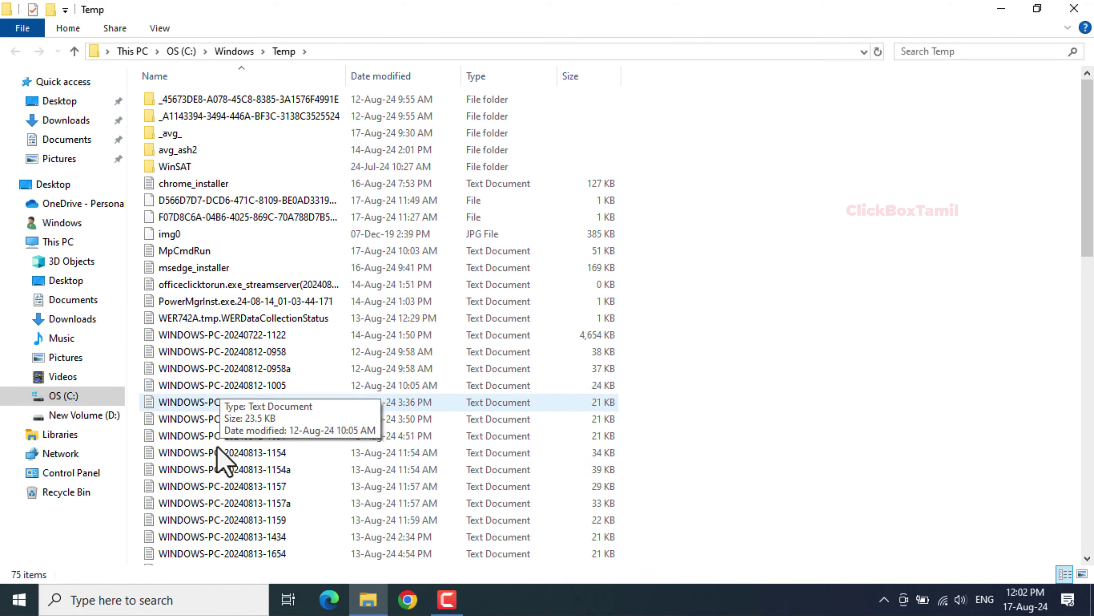
# Step: Move all files and folders in the C:\Windows\Temp folder to the Recycle Bin
pyautogui.scroll(-8, 301, 328)
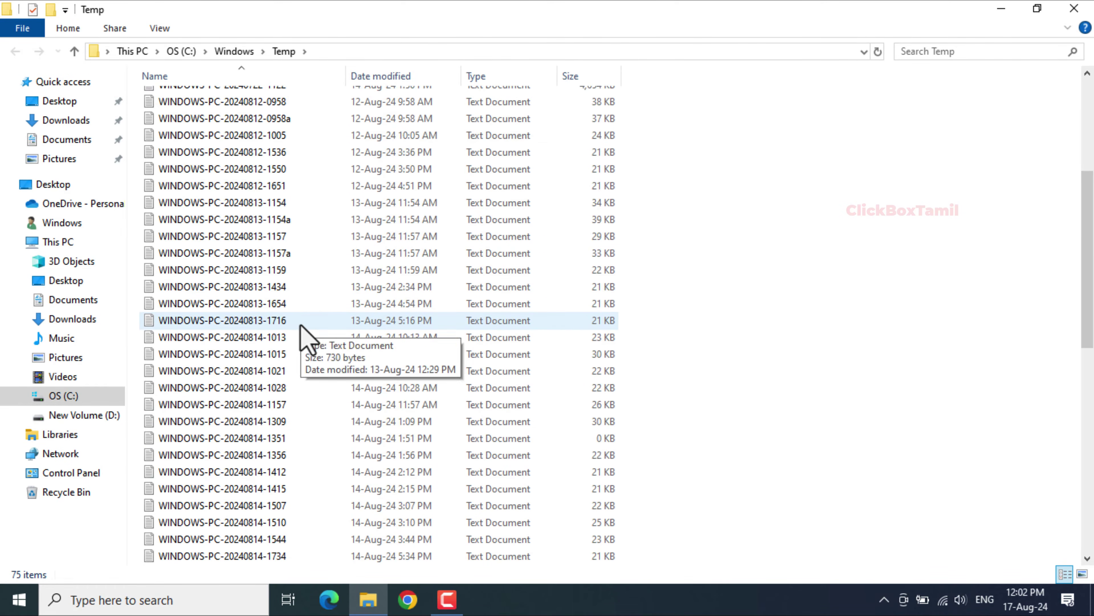
pyautogui.scroll(8, 301, 328)
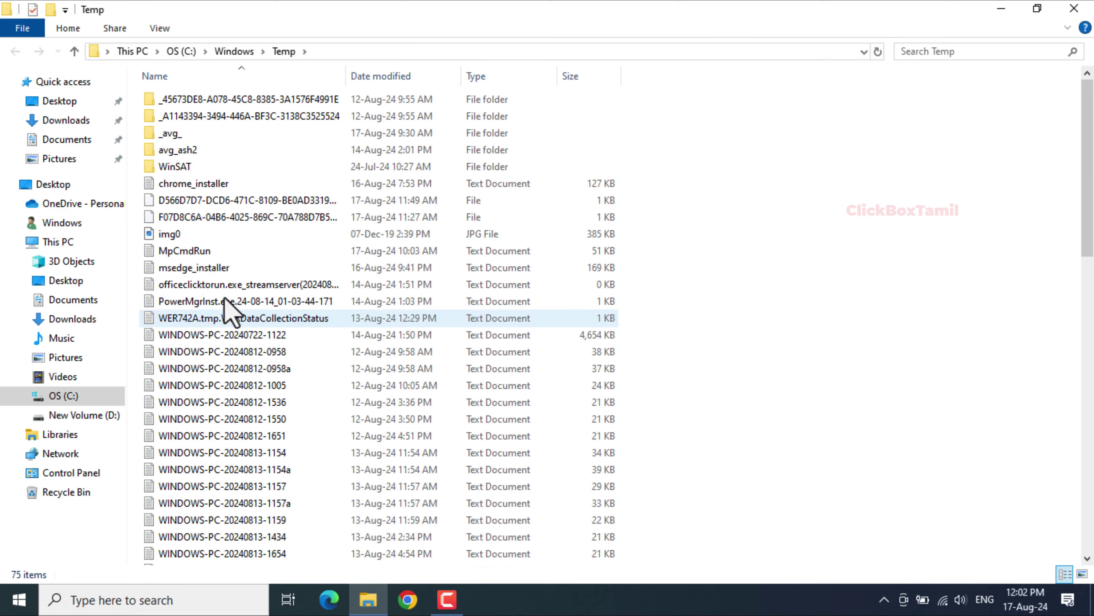
pyautogui.click(192, 251)
pyautogui.hotkey('ctrl', 'a')
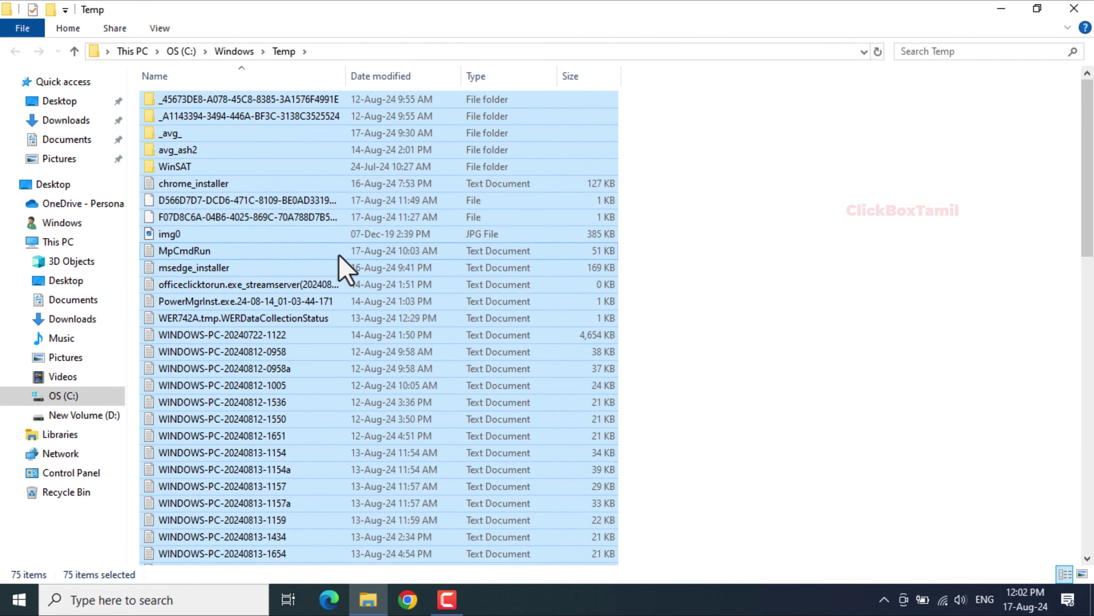
pyautogui.rightClick(416, 257)
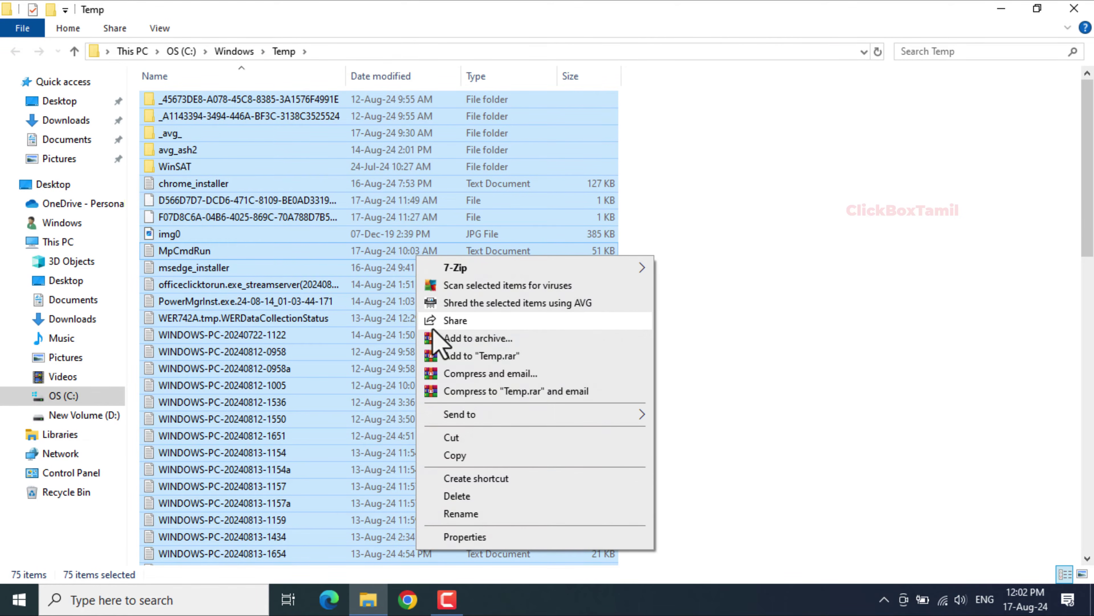
pyautogui.click(474, 491)
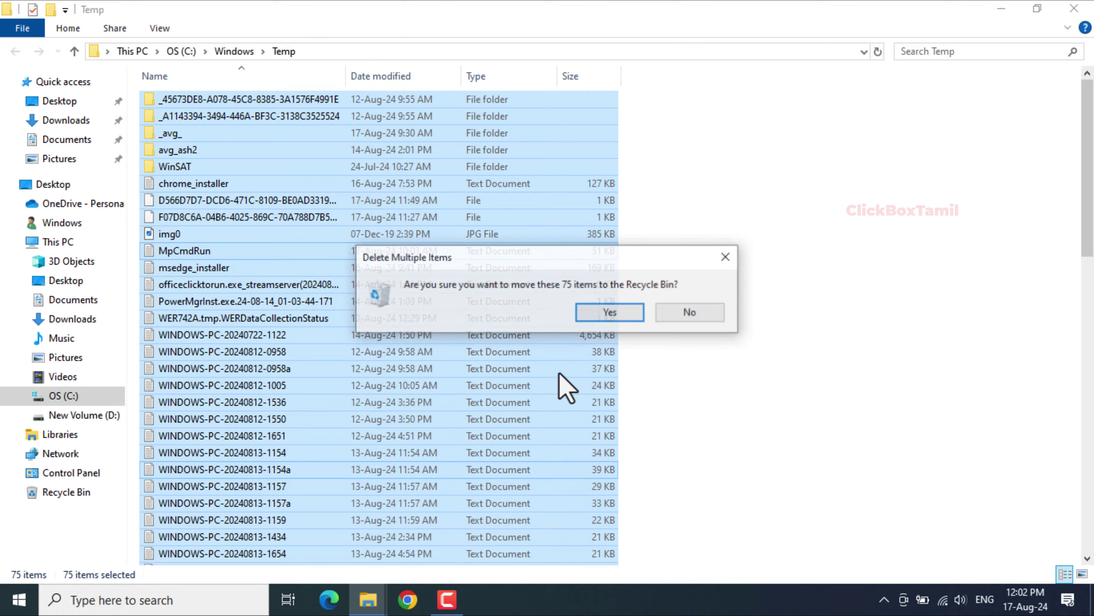
pyautogui.click(615, 317)
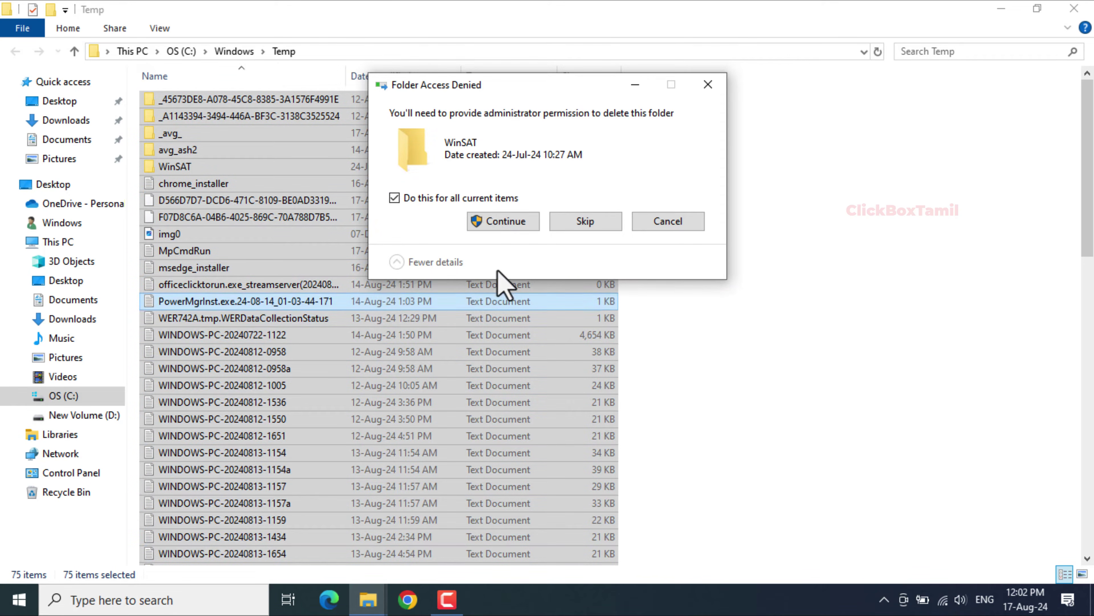
# Step: Continue the deletion with administrator permission, skip all in-use files and folders, and close the Temp folder
pyautogui.click(498, 223)
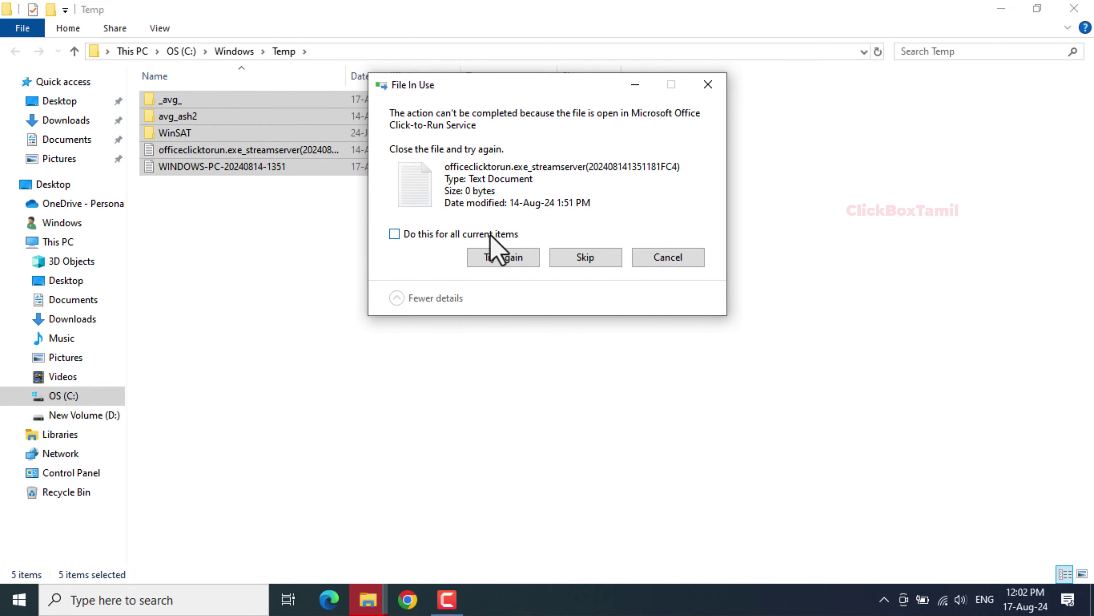
pyautogui.click(491, 234)
pyautogui.click(583, 259)
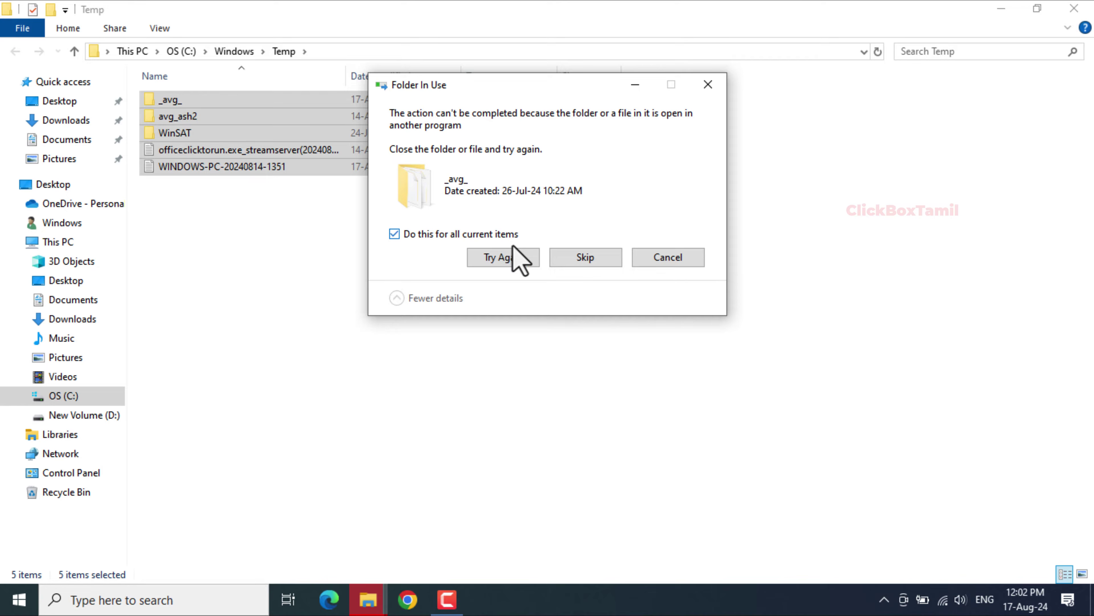
pyautogui.click(571, 256)
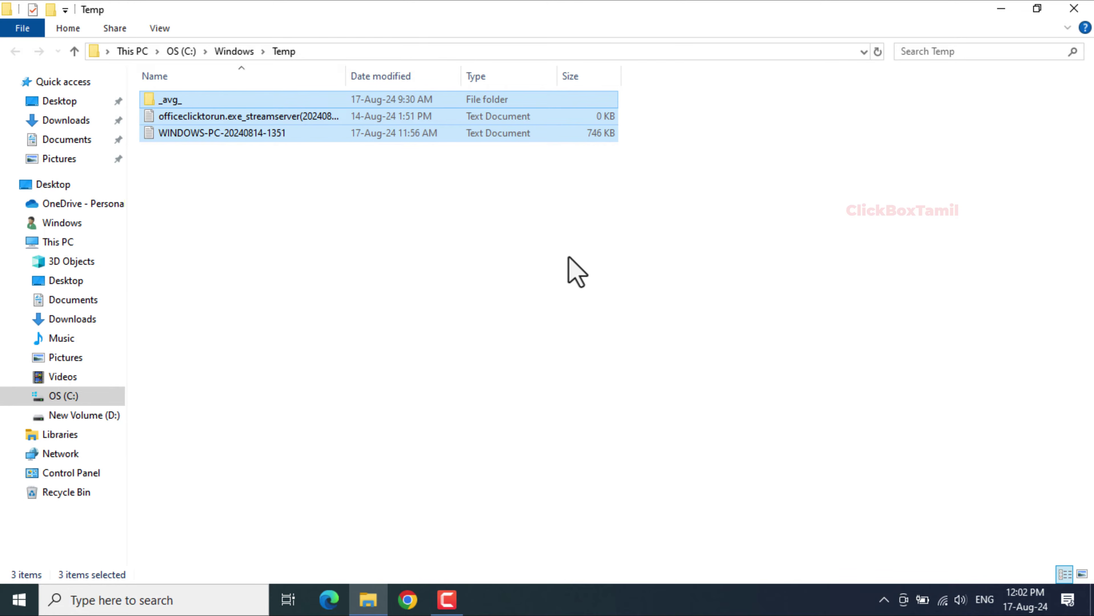
pyautogui.click(503, 250)
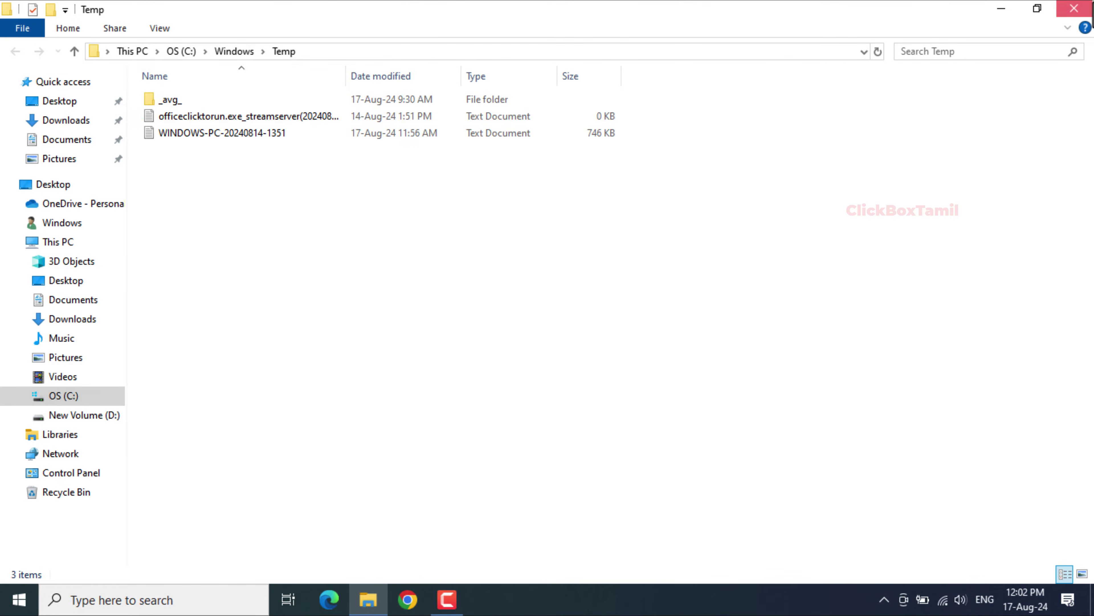
pyautogui.click(1074, 8)
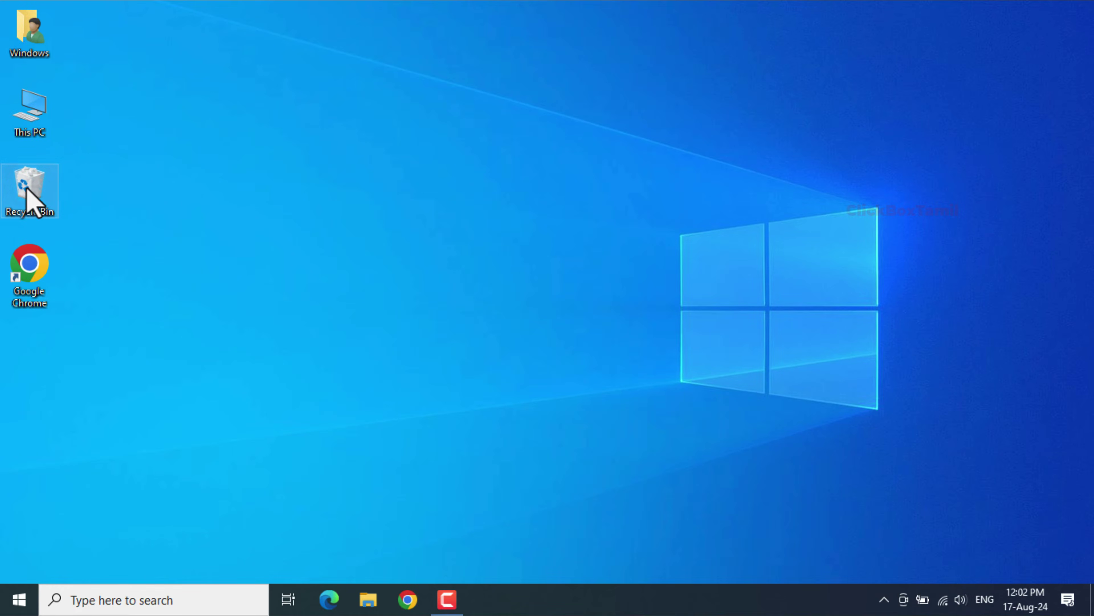
# Step: Review the deleted items in the Recycle Bin and permanently empty it, granting administrator permission for all current items
pyautogui.doubleClick(26, 187)
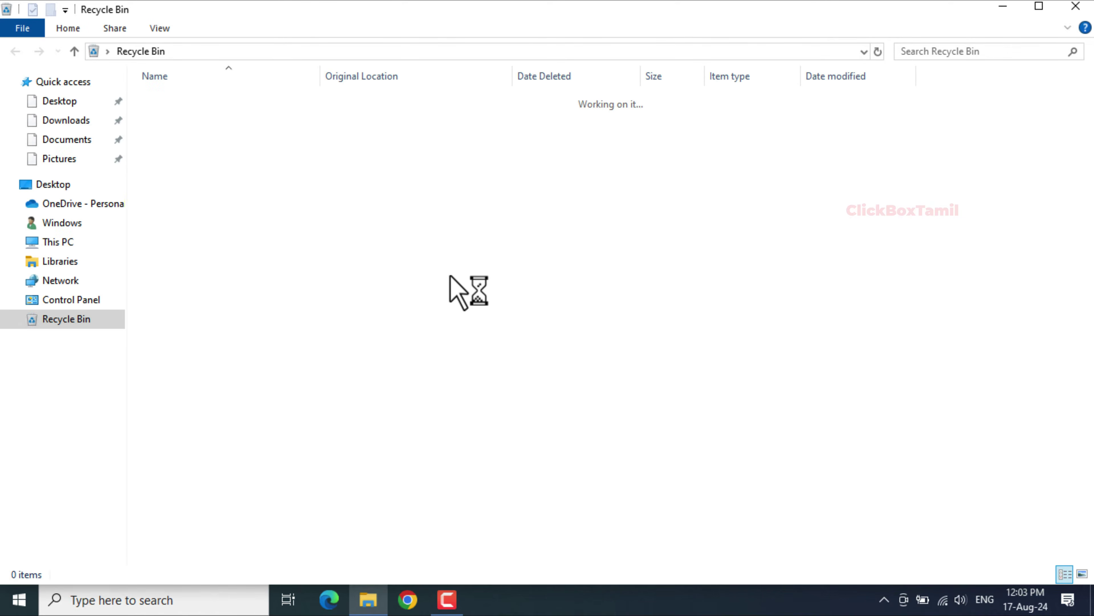
pyautogui.scroll(-5, 472, 235)
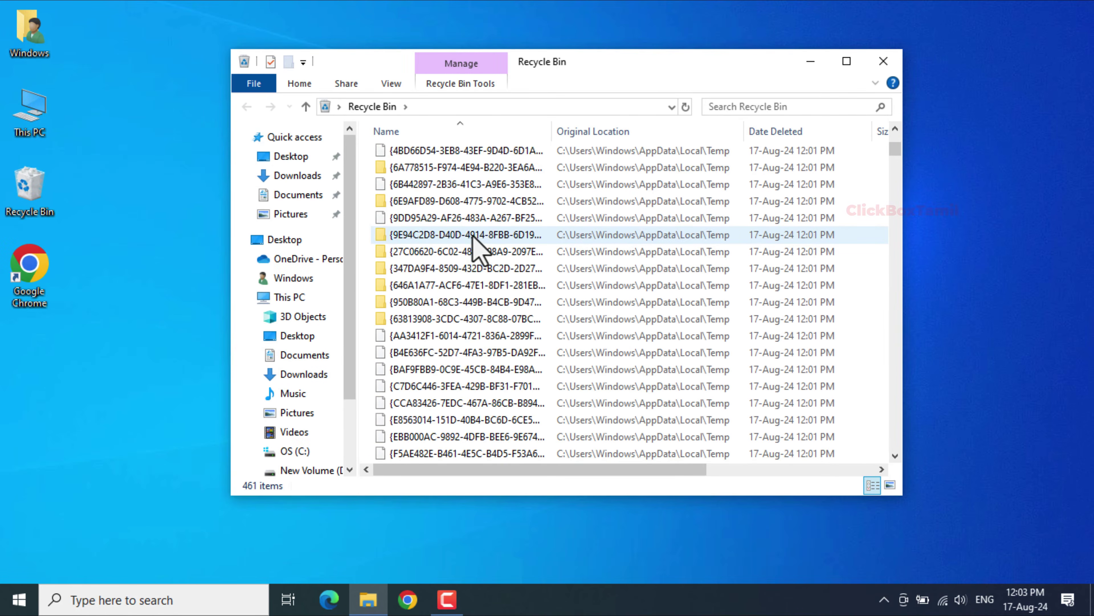
pyautogui.scroll(-10, 473, 236)
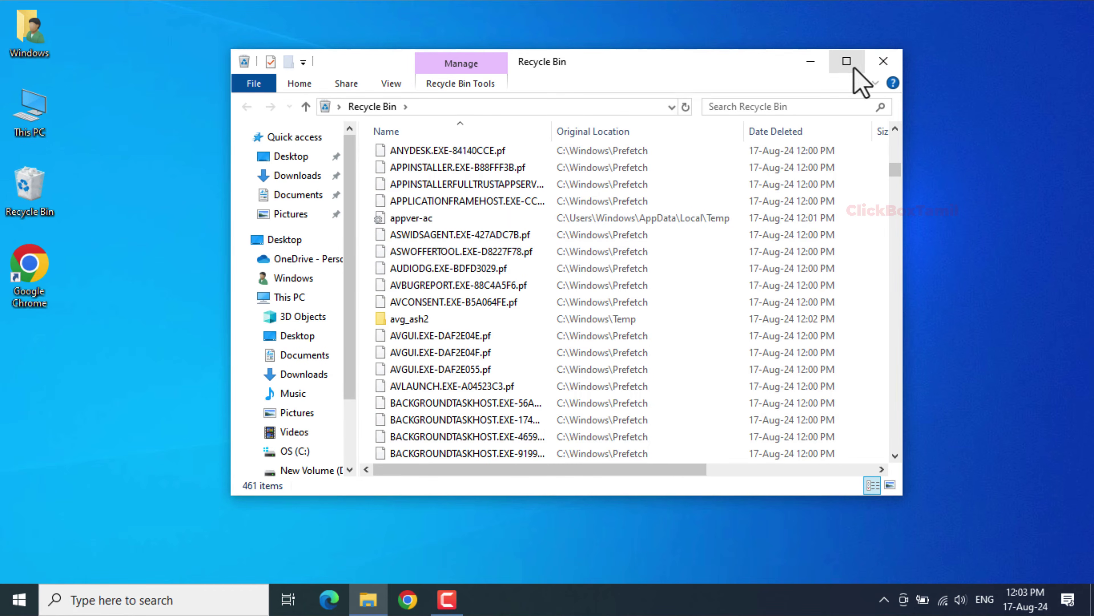
pyautogui.click(883, 63)
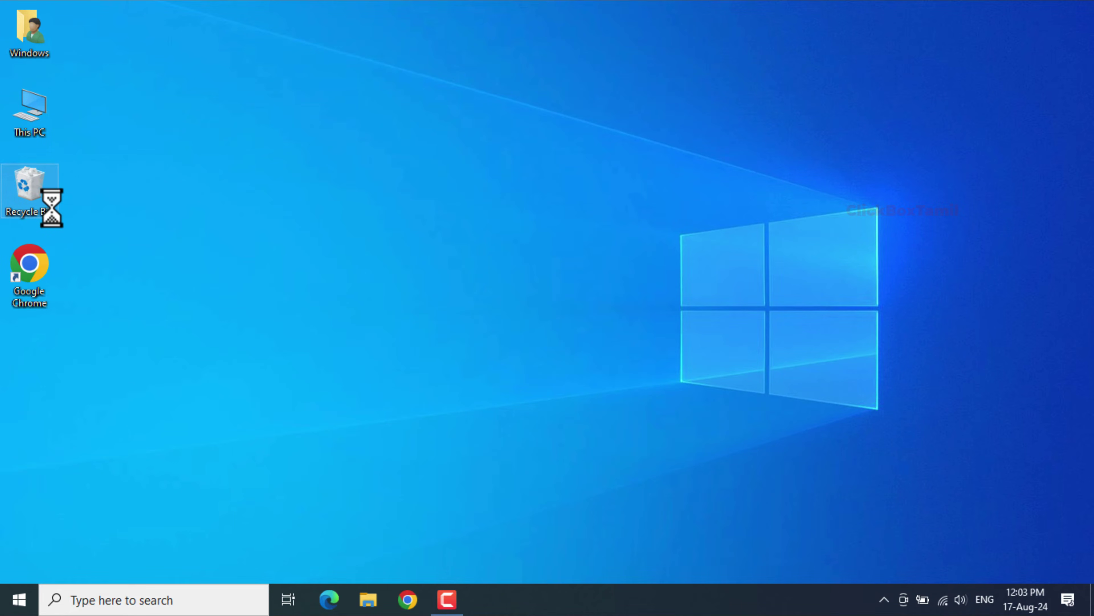
pyautogui.click(145, 215)
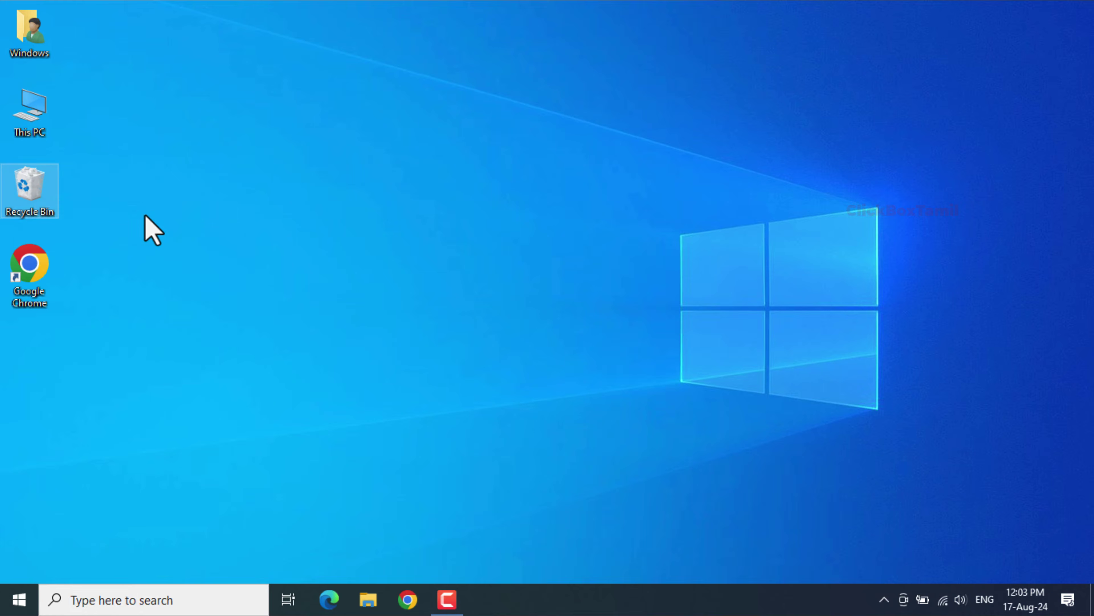
pyautogui.click(623, 313)
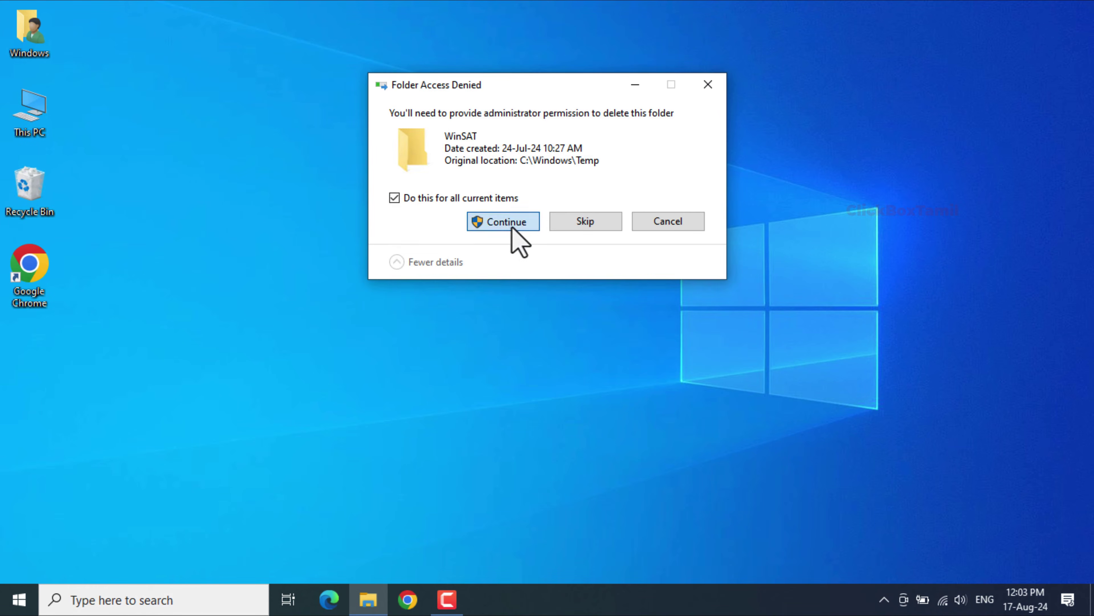
pyautogui.click(512, 223)
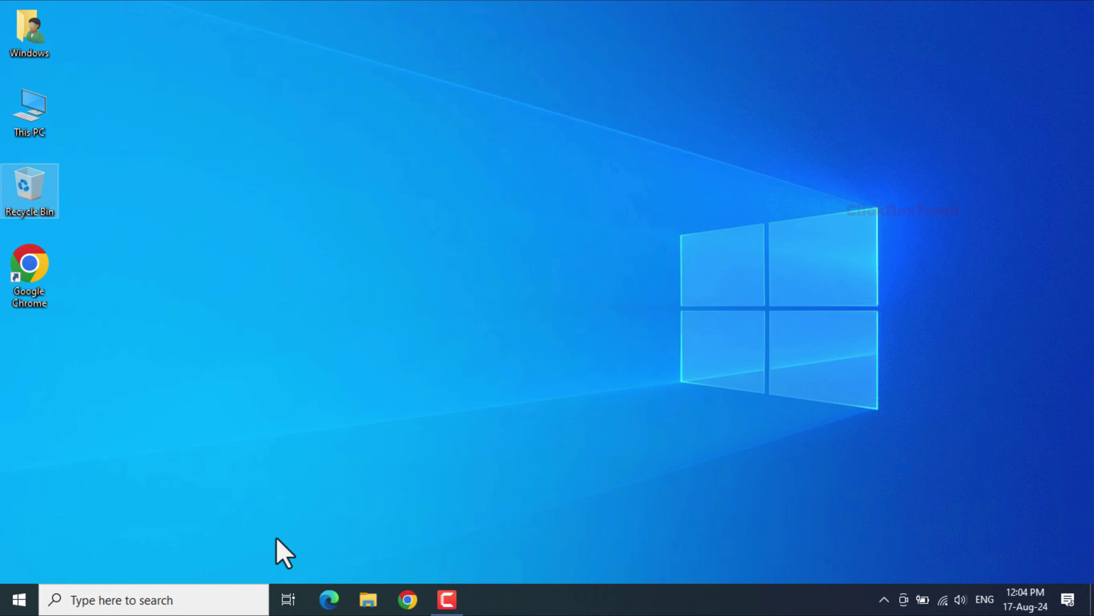
# Step: Search Windows for "storage", open Storage settings, turn on Storage Sense and open its configuration page
pyautogui.click(130, 600)
pyautogui.write('storage')
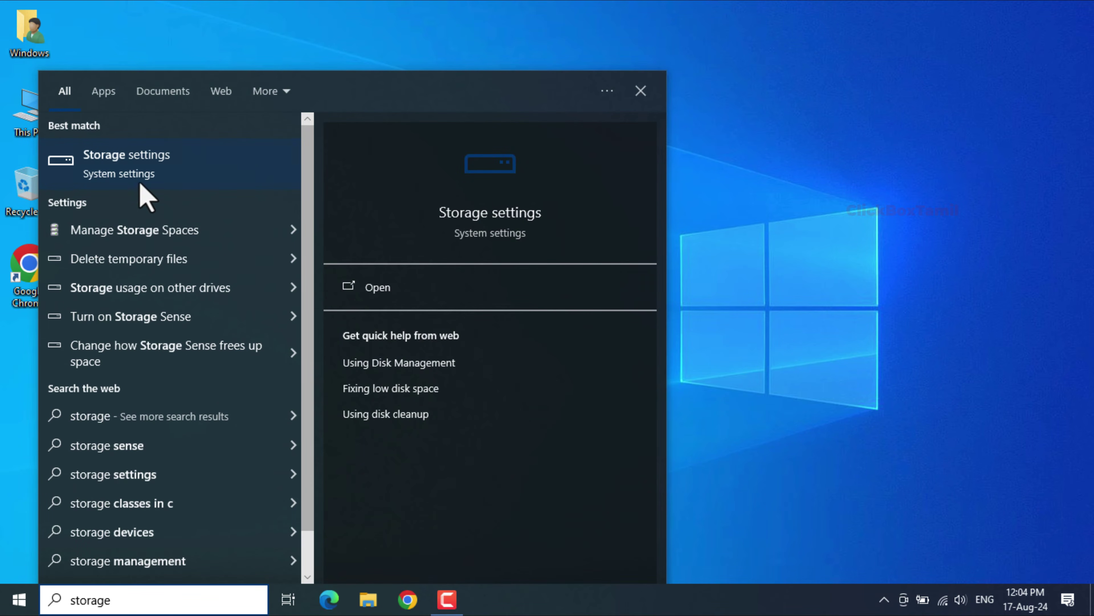
pyautogui.click(229, 161)
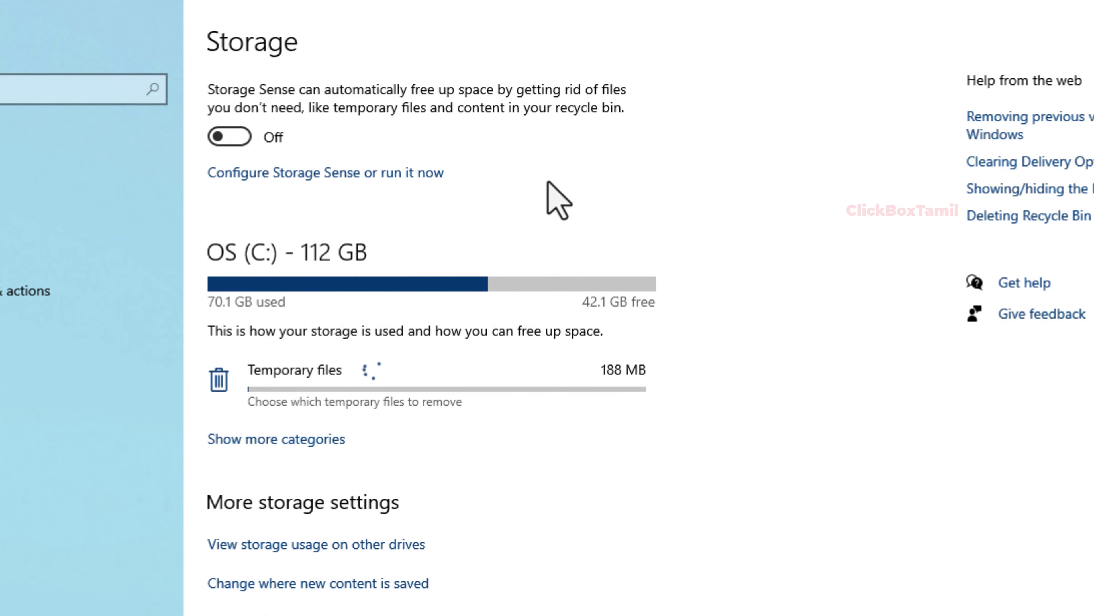
pyautogui.click(232, 142)
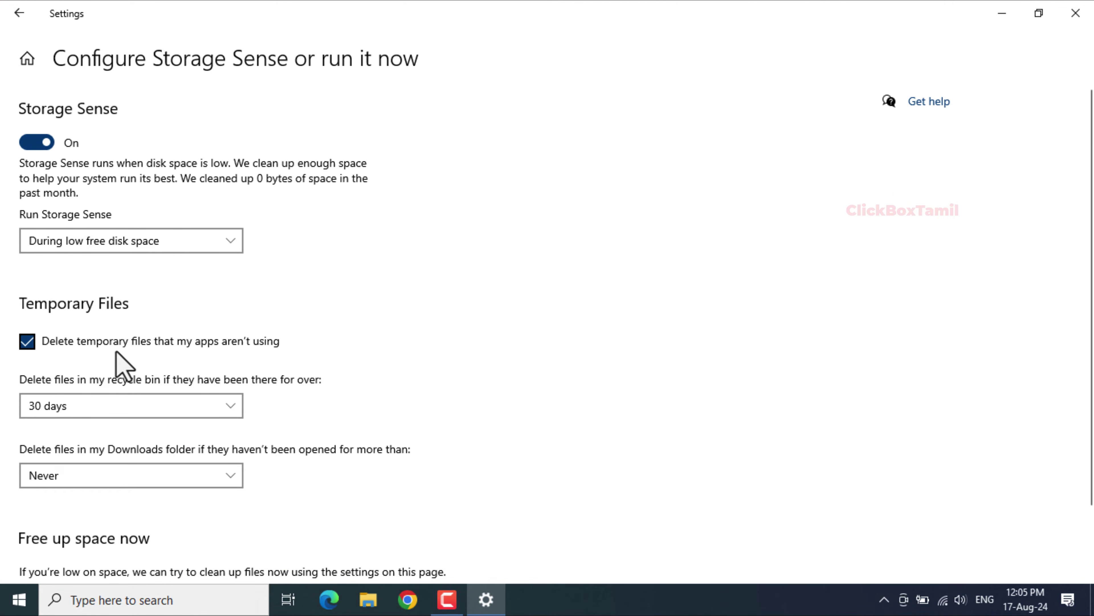
# Step: Set Storage Sense to delete recycle bin files after 30 days and unopened Downloads files after 60 days
pyautogui.scroll(-2, 153, 357)
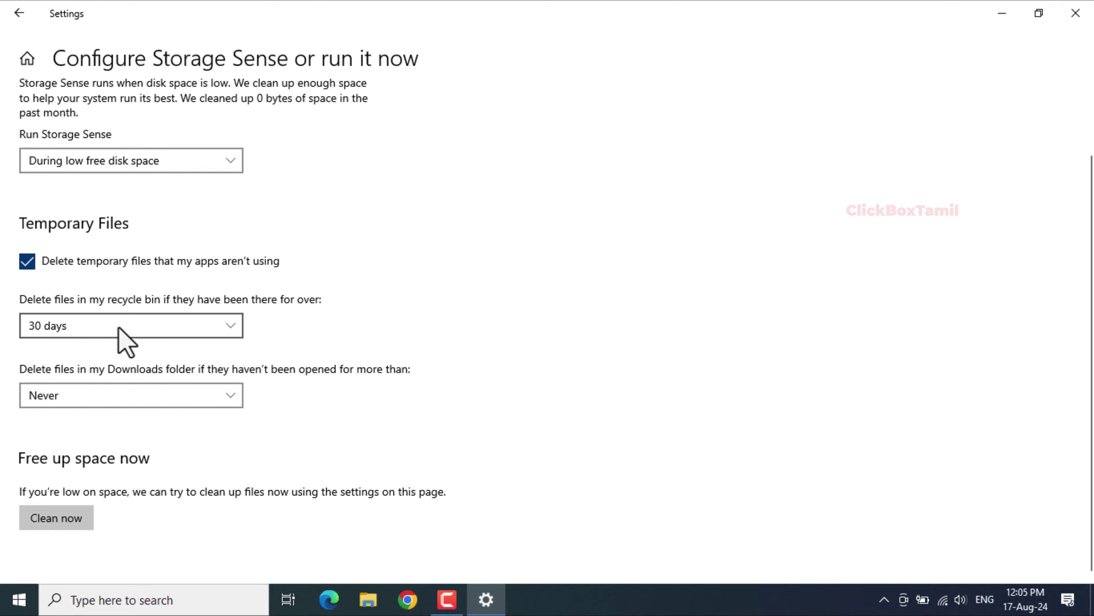
pyautogui.click(56, 329)
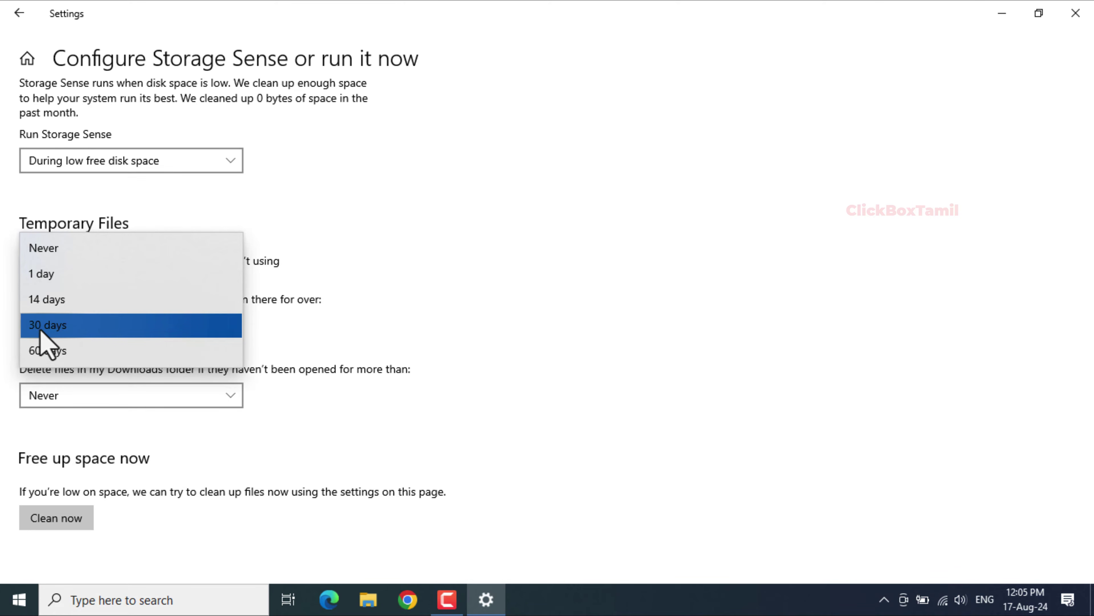
pyautogui.click(64, 327)
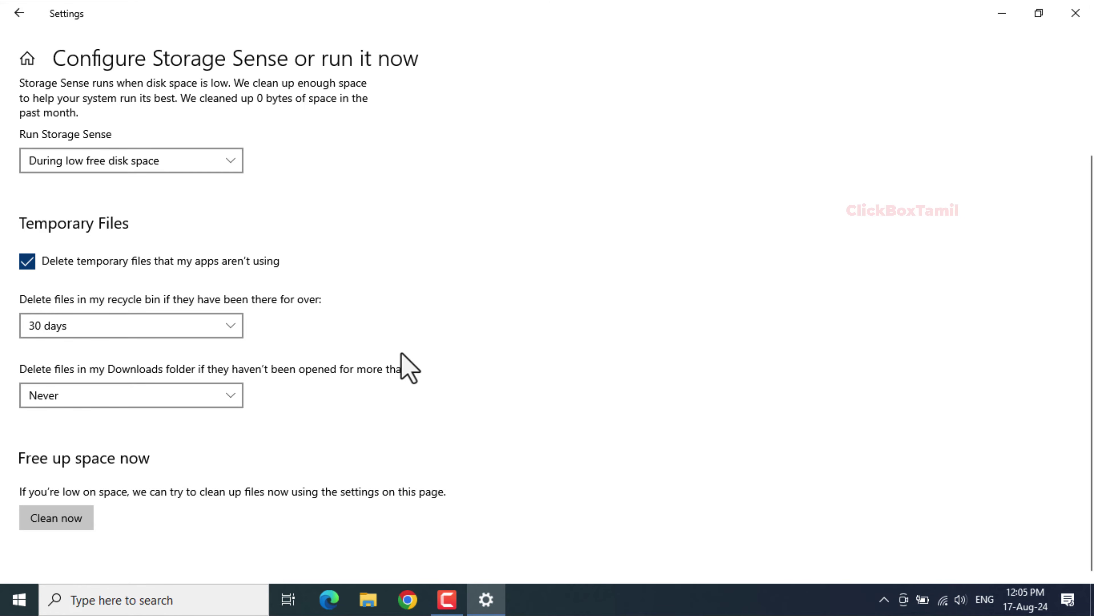
pyautogui.click(232, 393)
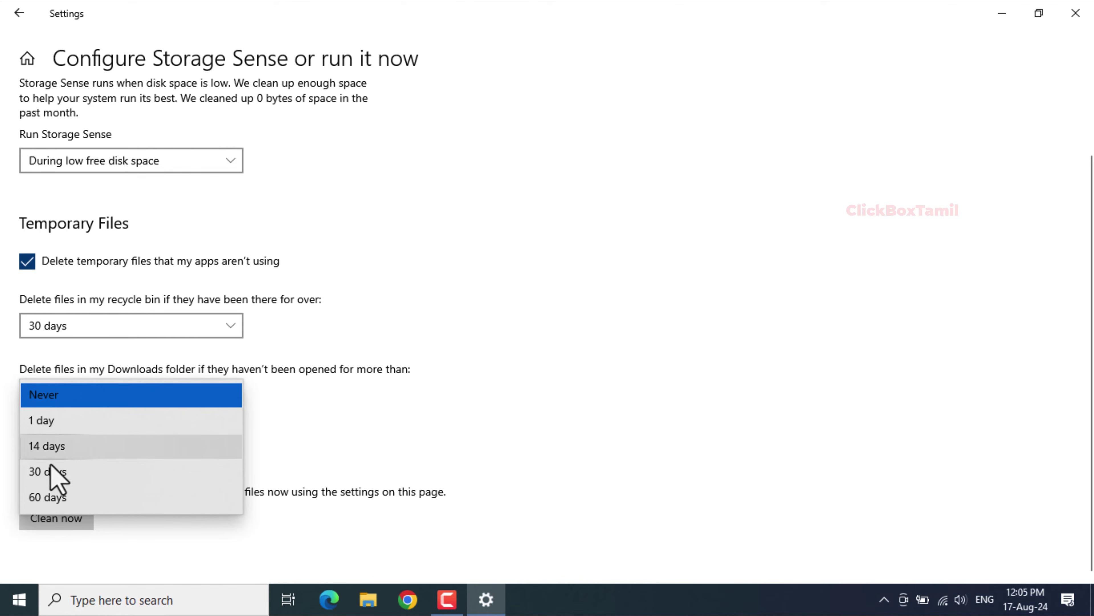
pyautogui.click(147, 402)
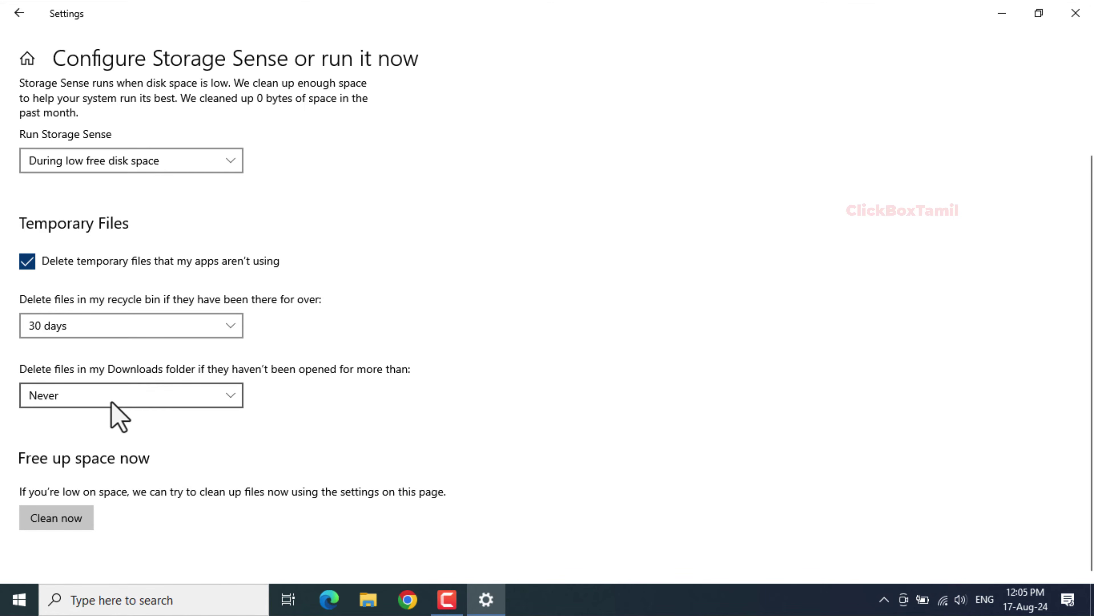
pyautogui.scroll(-4, 111, 402)
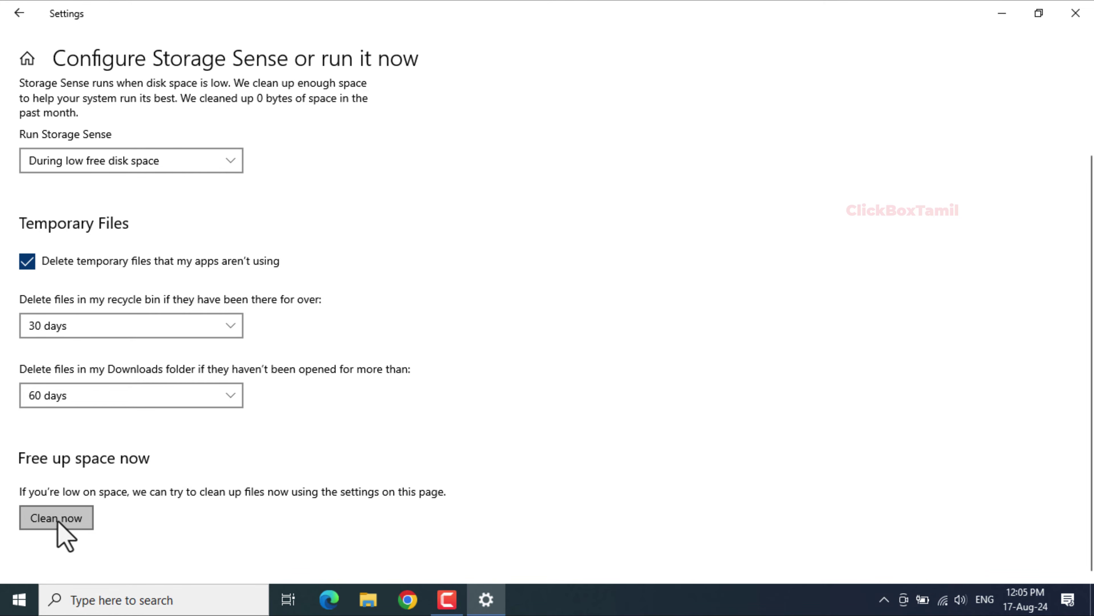
# Step: Return to the Storage overview, show all storage categories for the C: drive and open System & reserved
pyautogui.scroll(2, 38, 524)
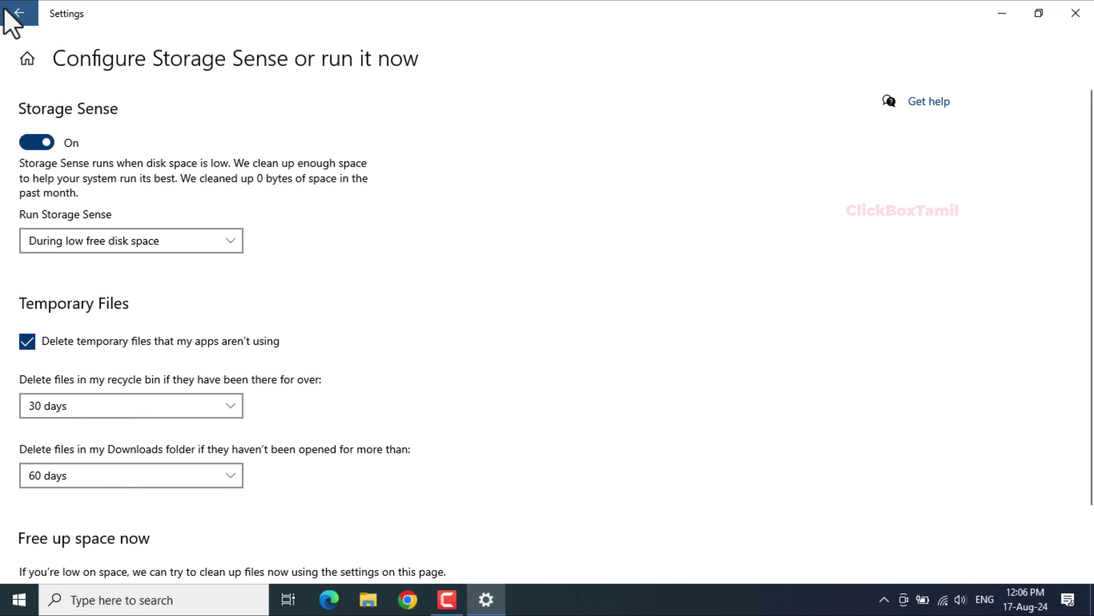
pyautogui.hotkey('alt', 'Left')
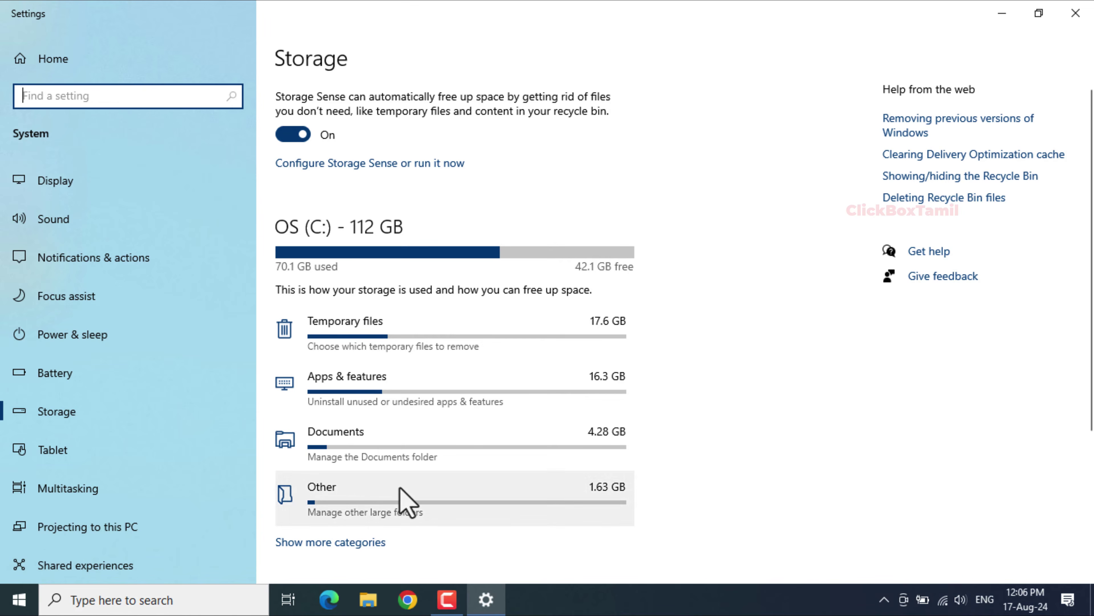
pyautogui.scroll(-2, 405, 501)
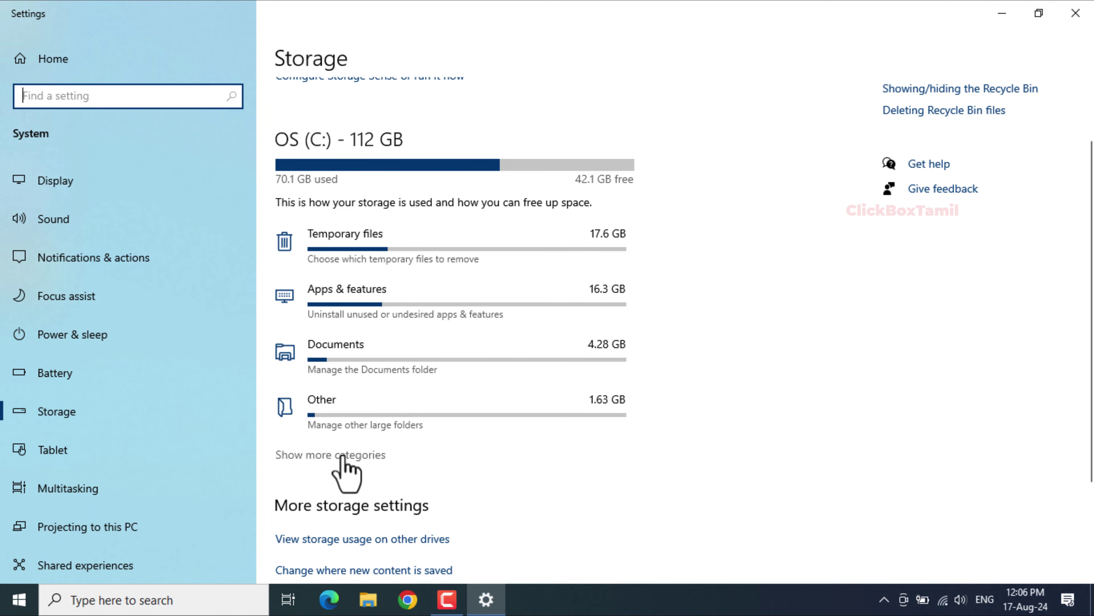
pyautogui.click(373, 456)
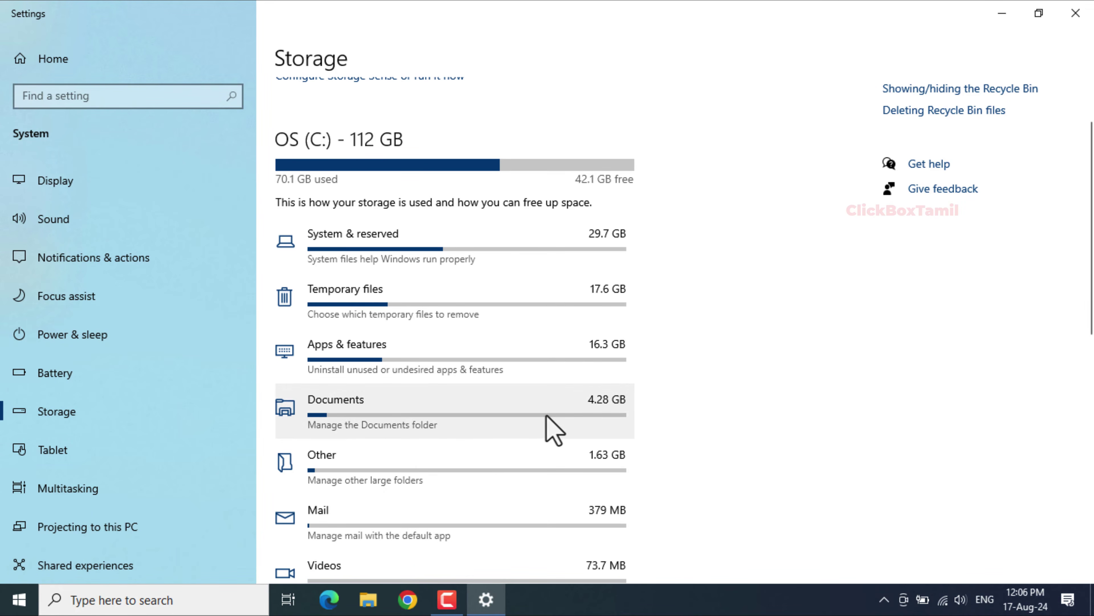
pyautogui.scroll(-4, 670, 400)
pyautogui.scroll(4, 672, 414)
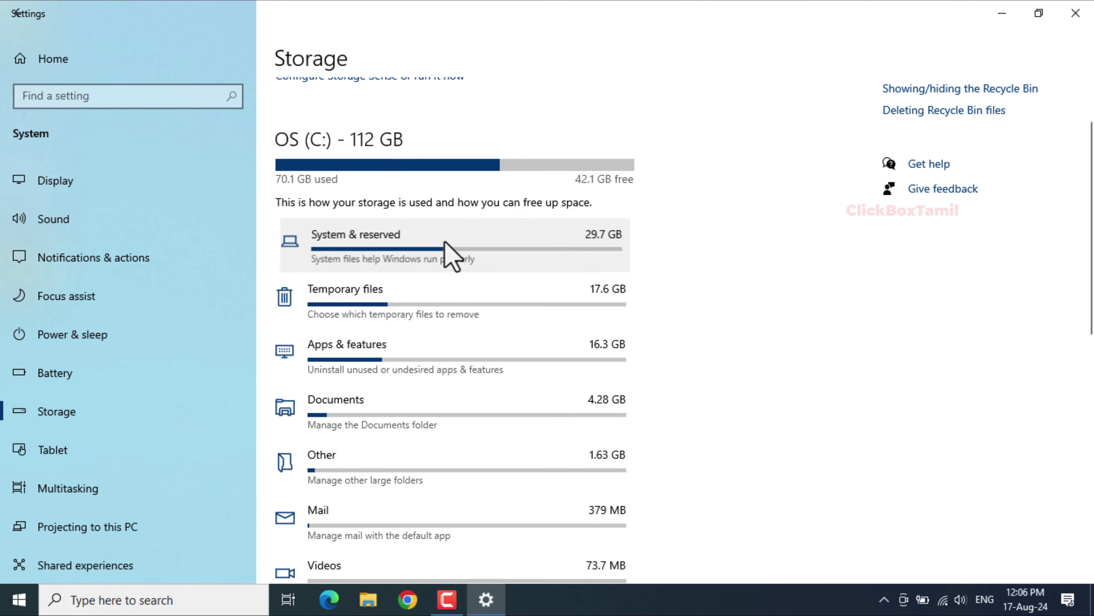
pyautogui.click(446, 252)
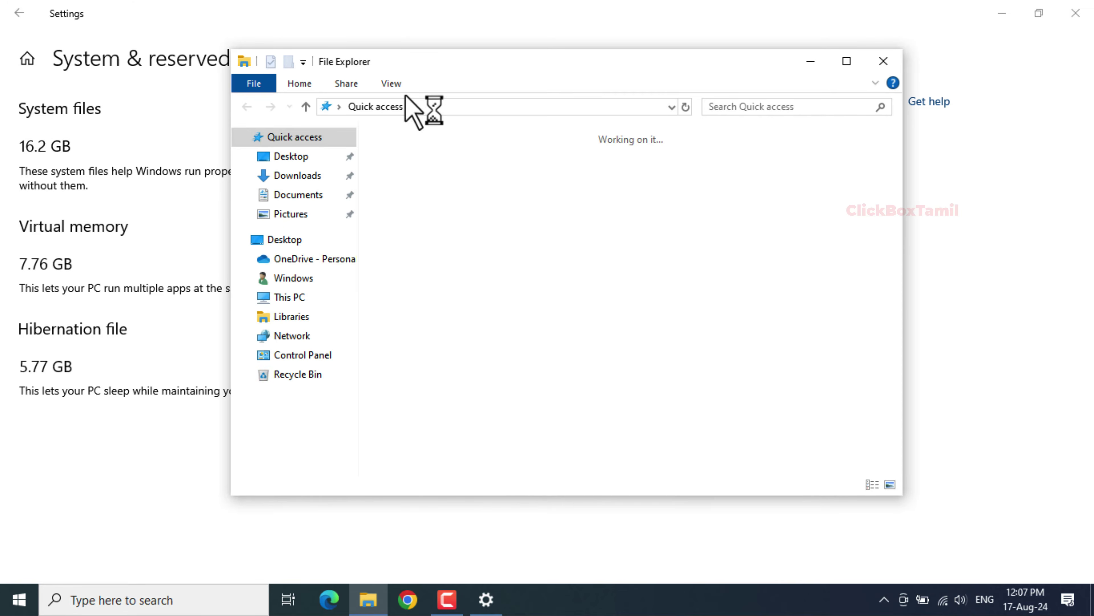
# Step: Show This PC in File Explorer and move its window clear of the System & reserved details
pyautogui.click(293, 297)
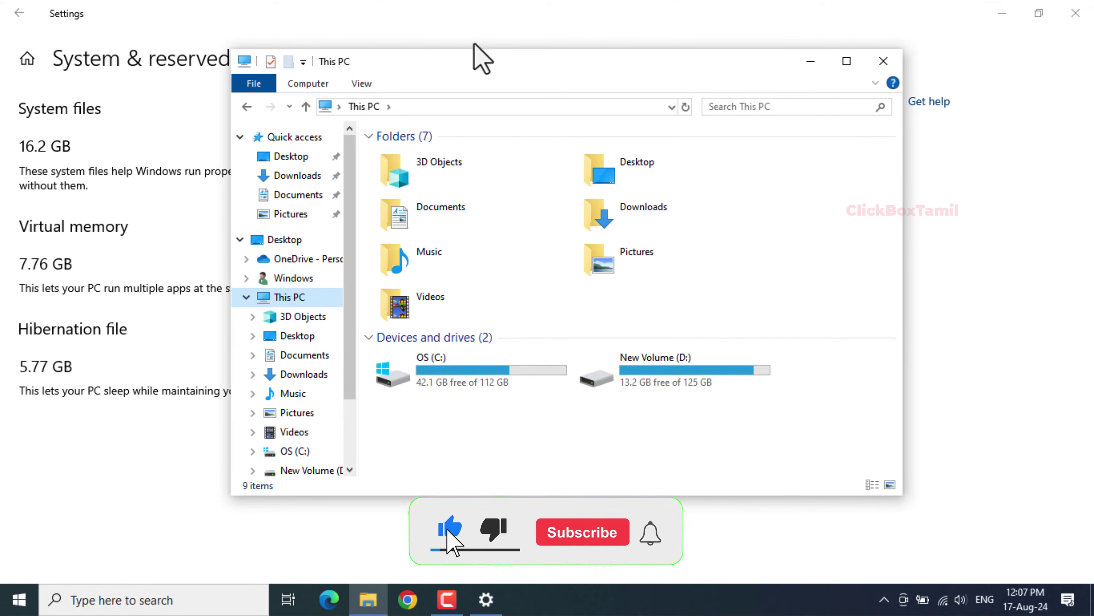
pyautogui.moveTo(472, 70); pyautogui.dragTo(643, 51)
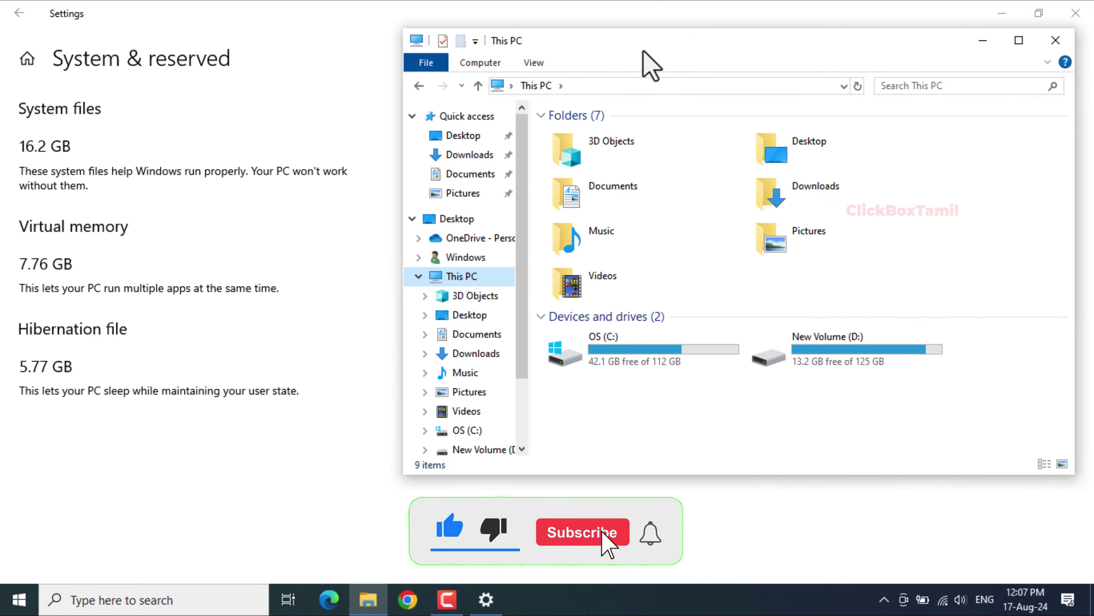
# Step: Open Command Prompt as administrator and turn off hibernation with the command powercfg -h off
pyautogui.click(166, 599)
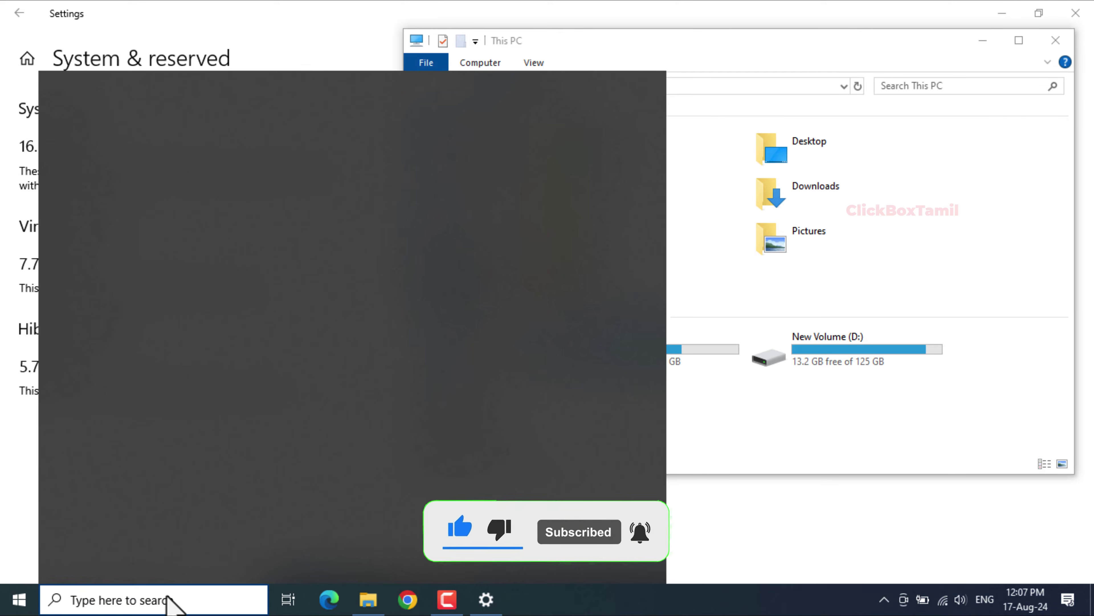
pyautogui.write('cmd')
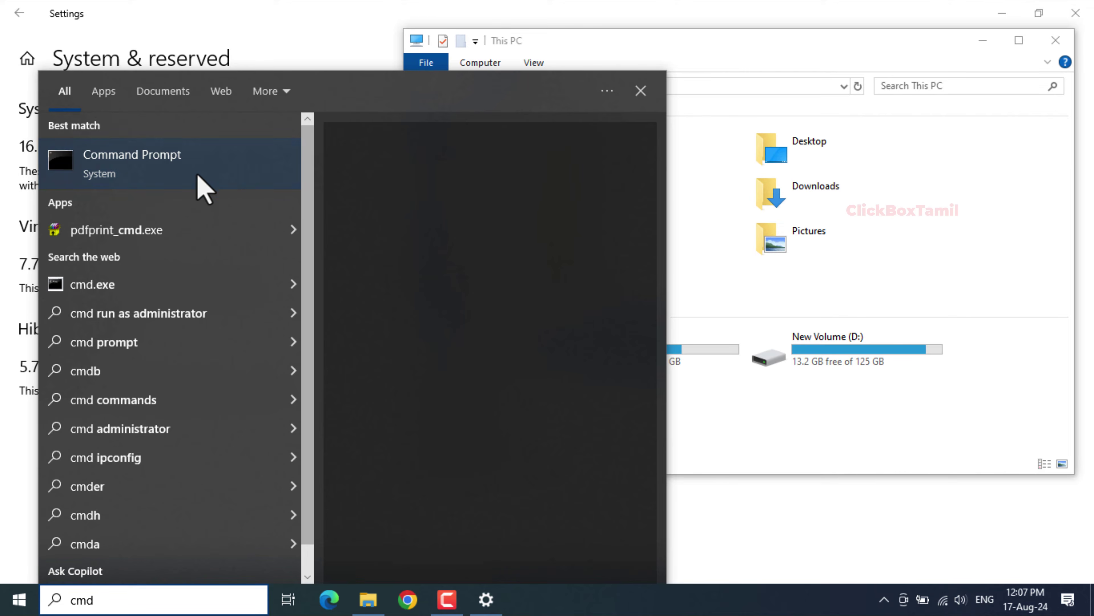
pyautogui.rightClick(225, 164)
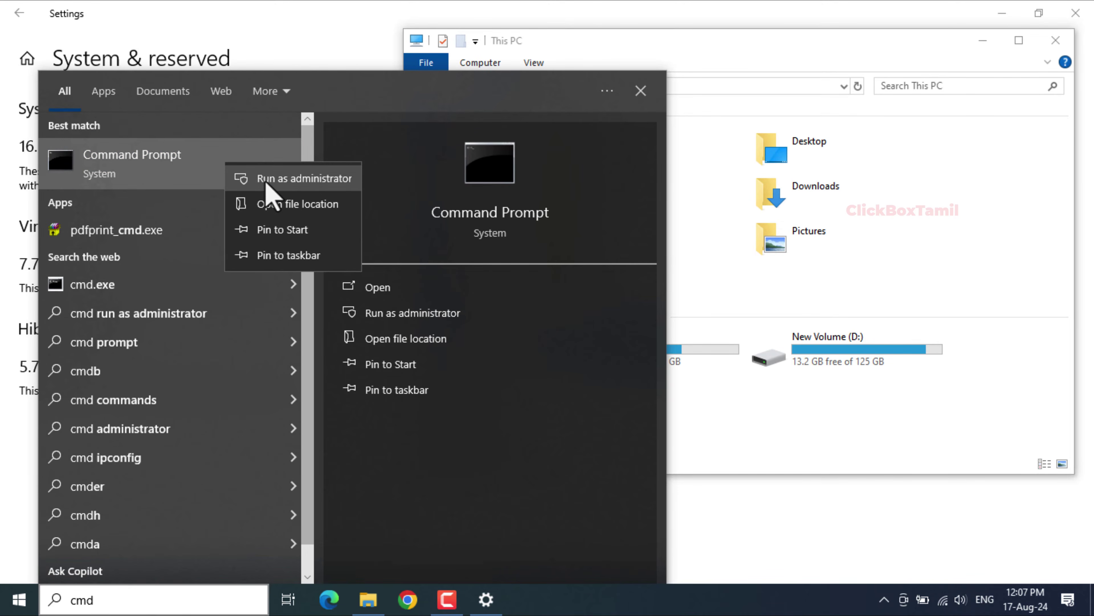
pyautogui.click(291, 185)
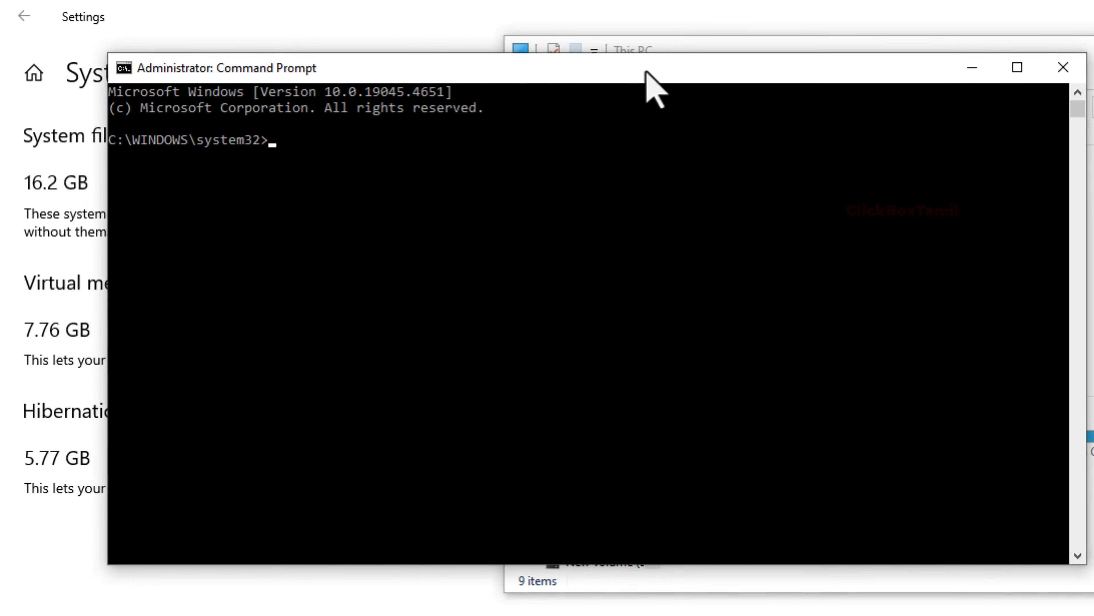
pyautogui.click(440, 175)
pyautogui.write('powercfg -')
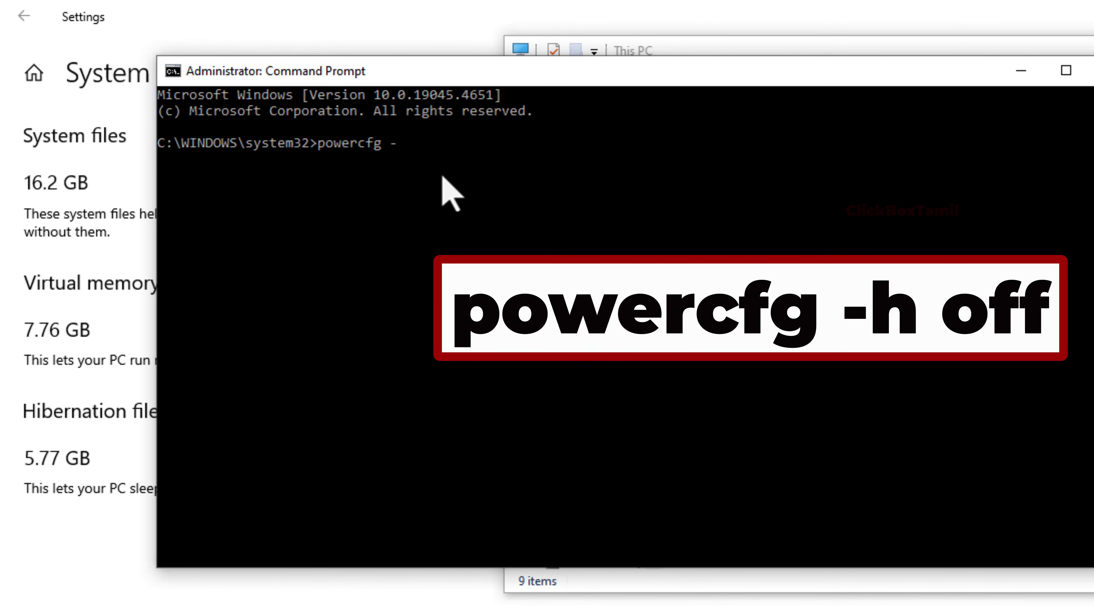
pyautogui.write('h off')
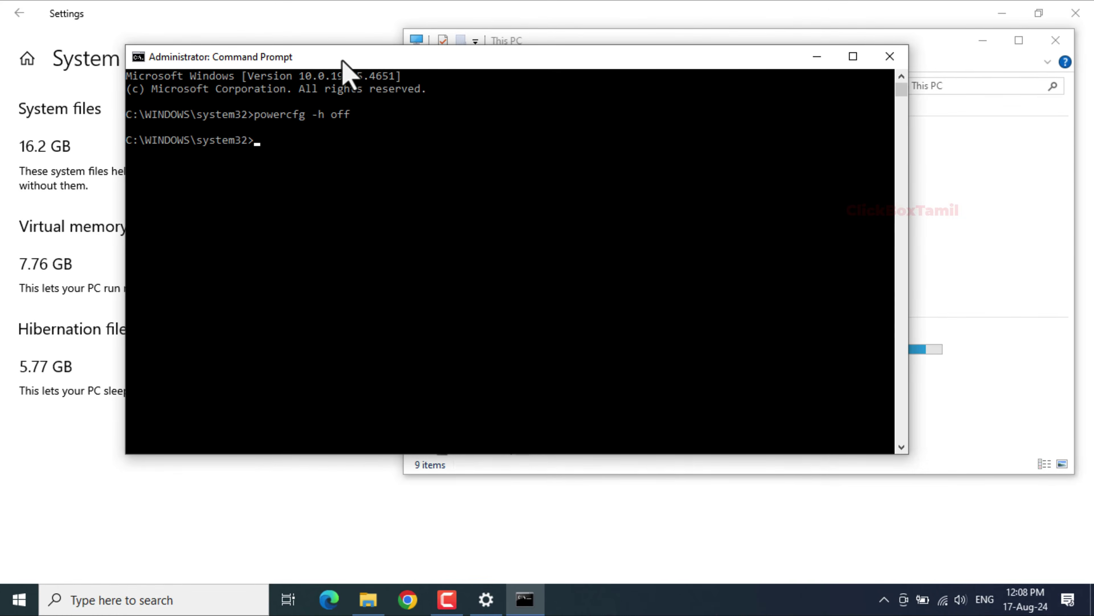
# Step: Move the Command Prompt window aside and refresh This PC to check the free space on OS (C:)
pyautogui.moveTo(343, 61); pyautogui.dragTo(612, 420)
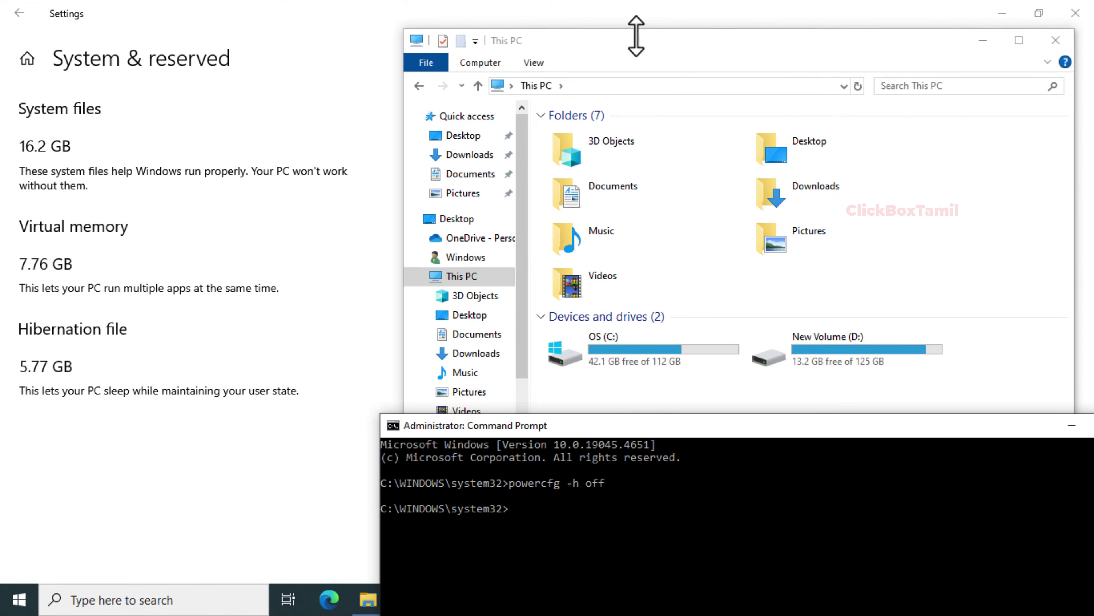
pyautogui.moveTo(628, 49); pyautogui.dragTo(617, 38)
pyautogui.rightClick(620, 410)
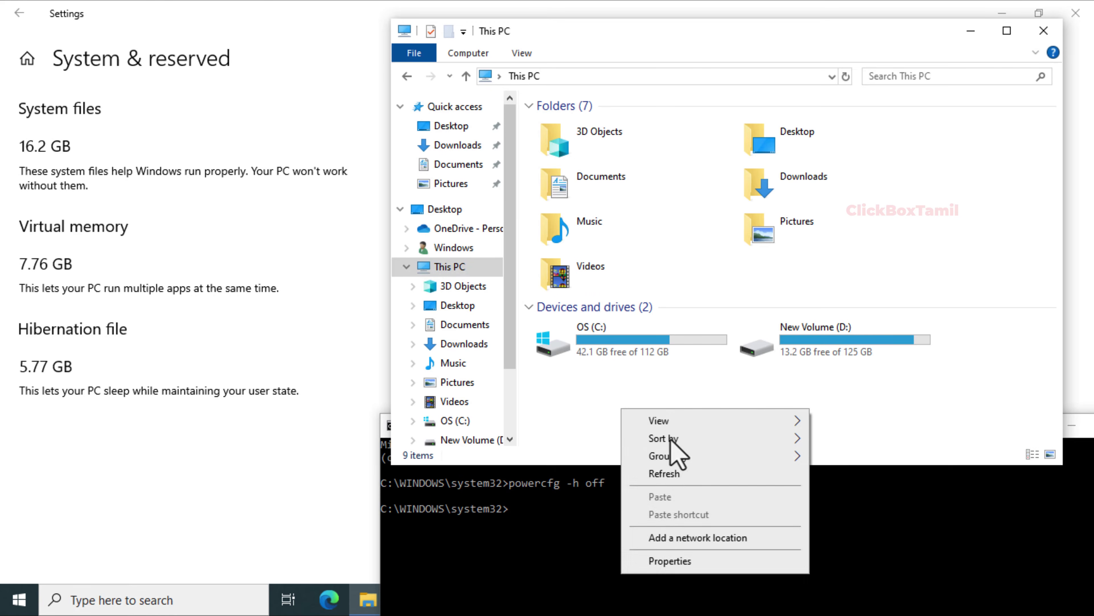
pyautogui.click(664, 473)
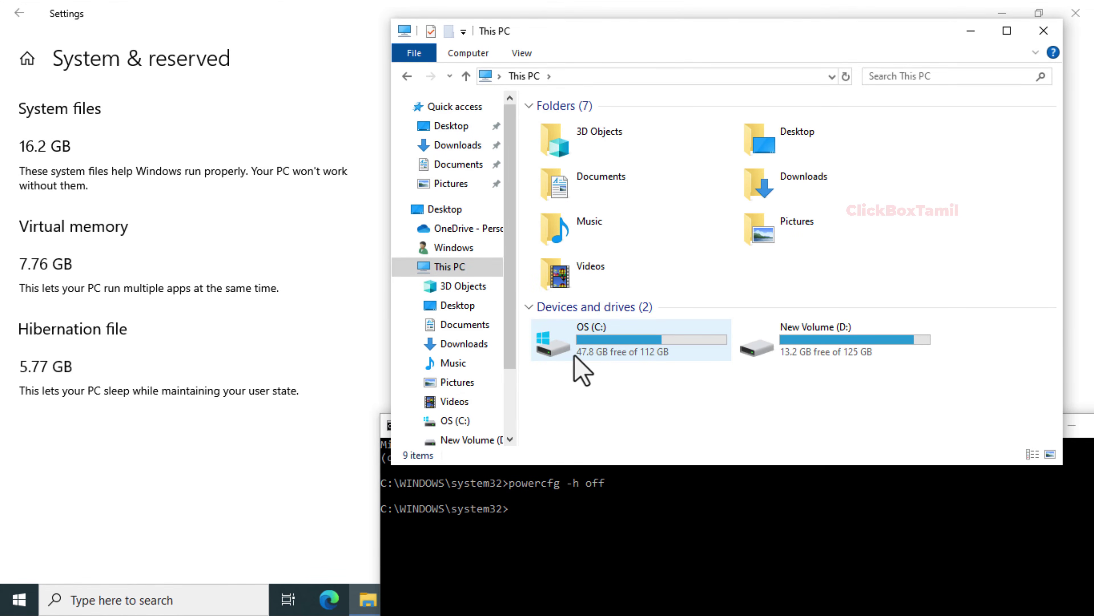
pyautogui.moveTo(578, 358)
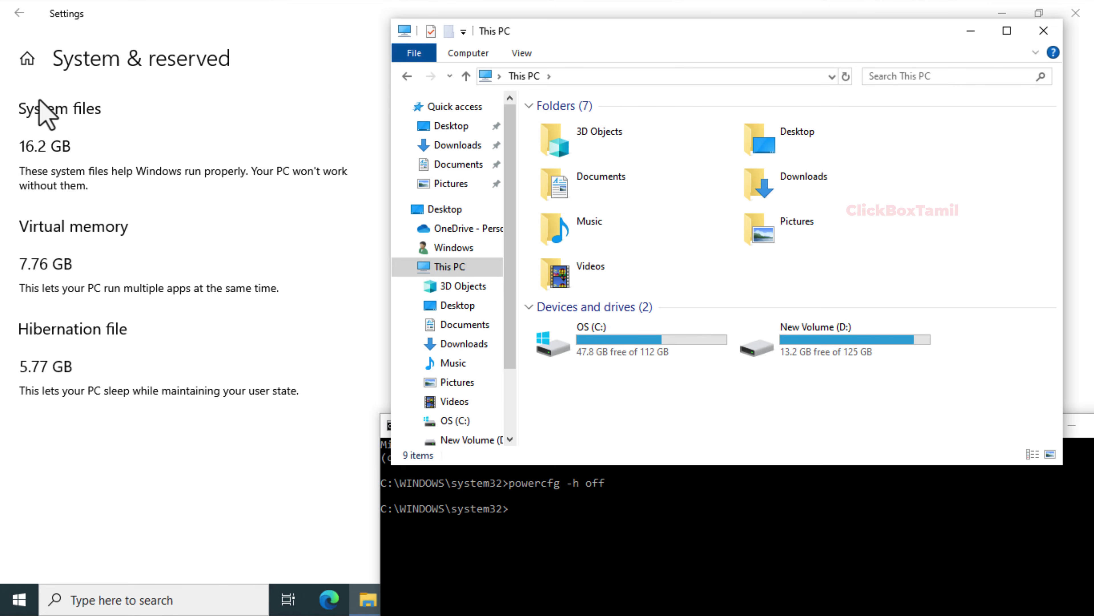
# Step: Return to the Storage overview in Settings and open the Temporary files category
pyautogui.click(18, 14)
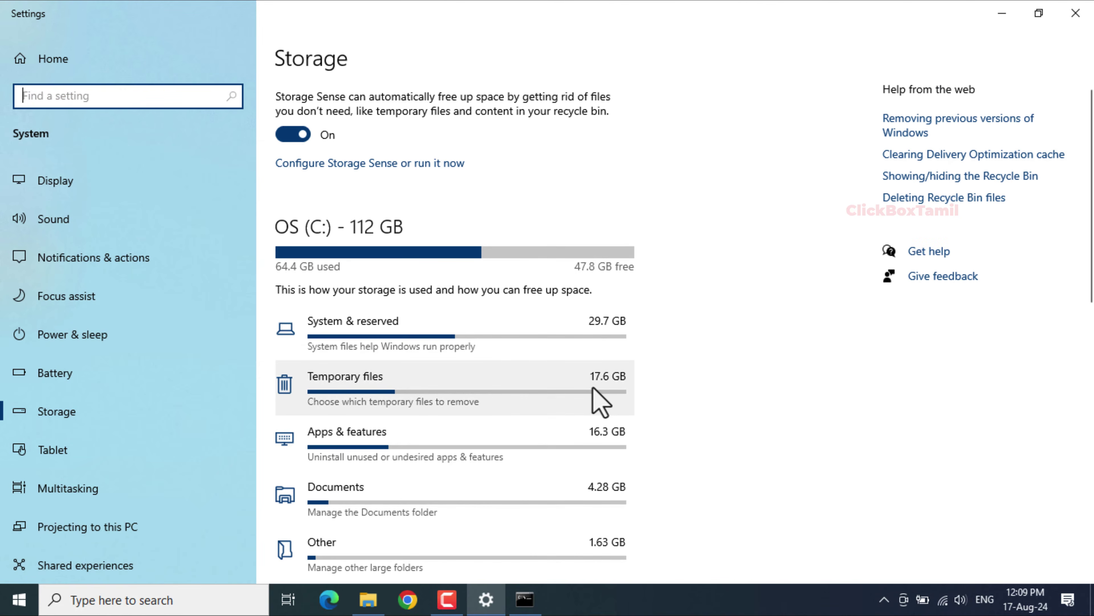
pyautogui.scroll(-1, 599, 401)
pyautogui.scroll(-3, 597, 400)
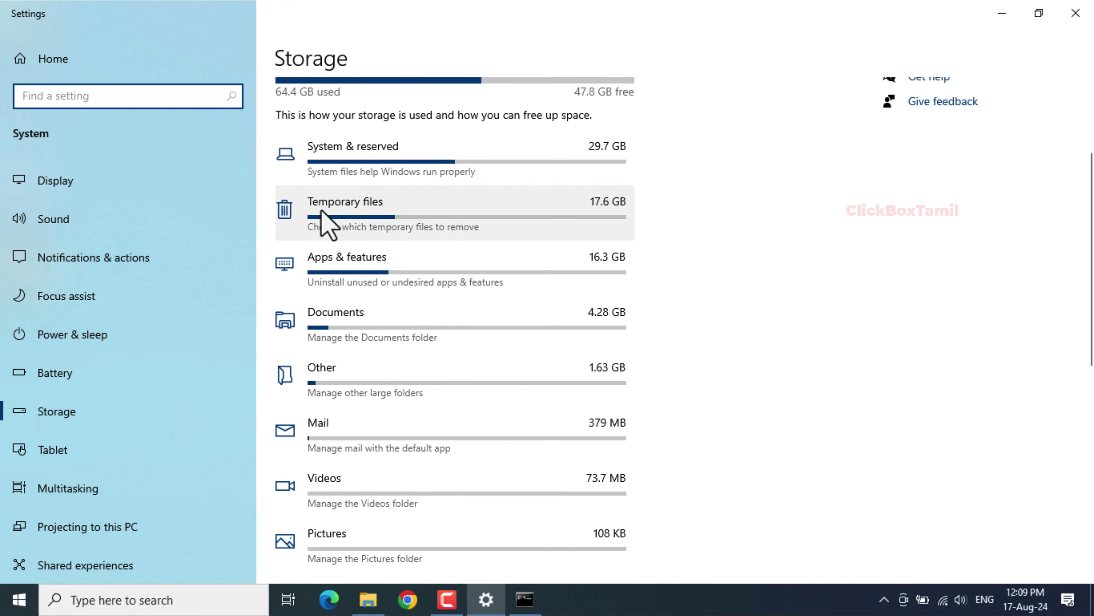
pyautogui.click(508, 209)
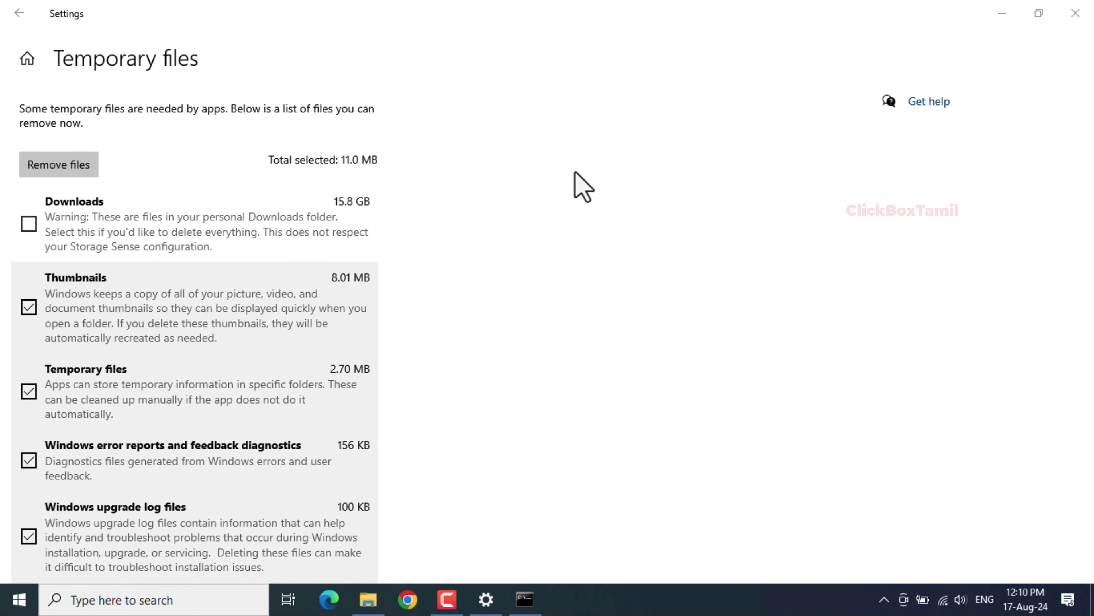
# Step: Review the temporary file categories and remove the selected thumbnails, temporary files, error reports, upgrade logs and Temporary Internet Files, leaving Downloads unselected
pyautogui.scroll(-5, 254, 325)
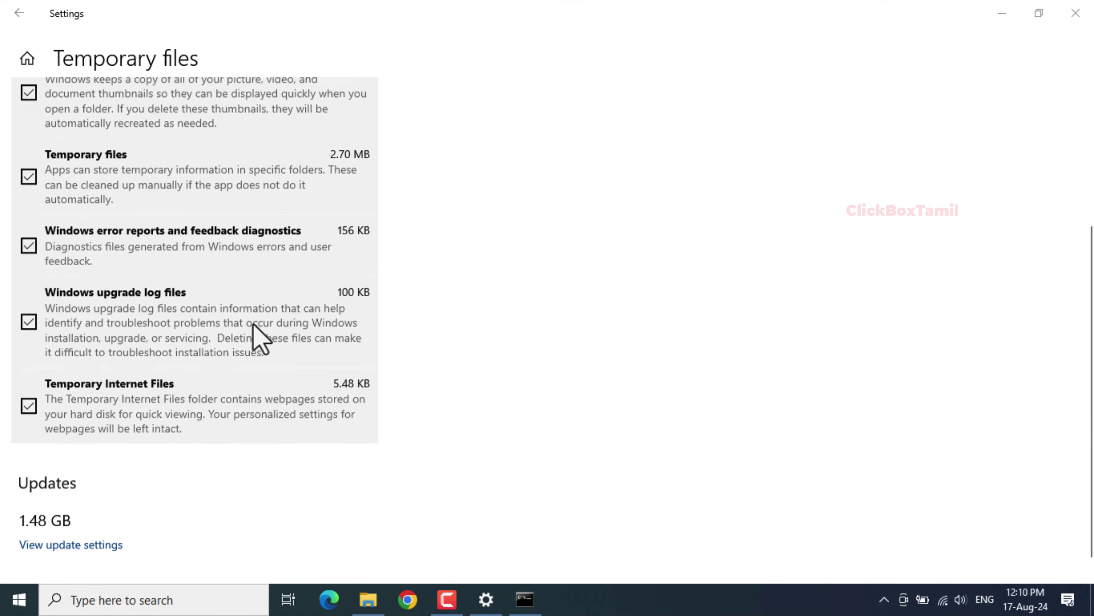
pyautogui.scroll(-1, 259, 338)
pyautogui.scroll(5, 254, 324)
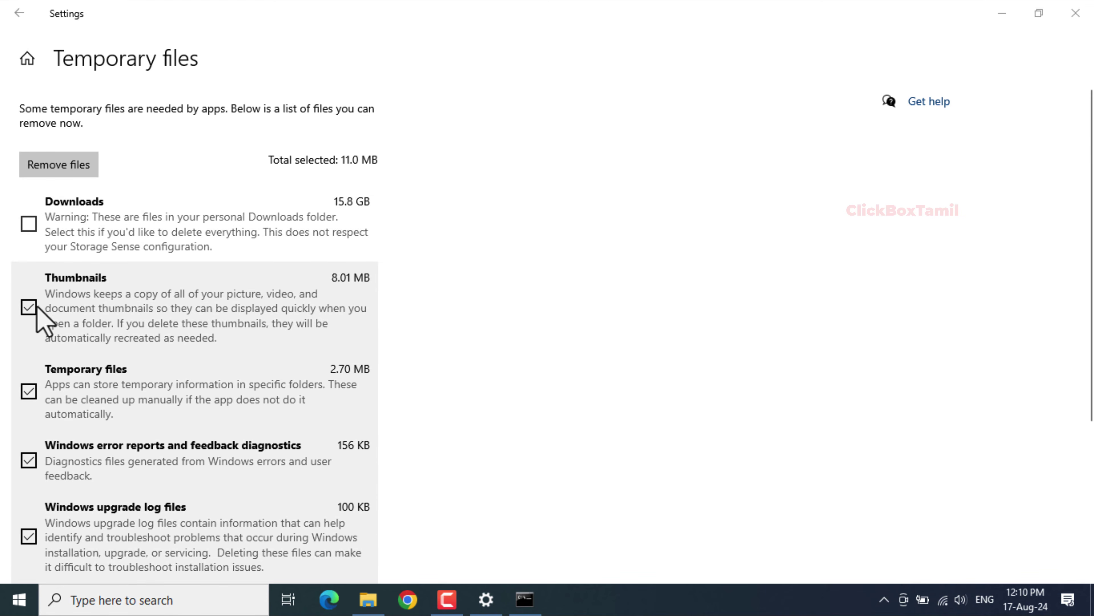
pyautogui.scroll(-5, 38, 307)
pyautogui.scroll(5, 41, 390)
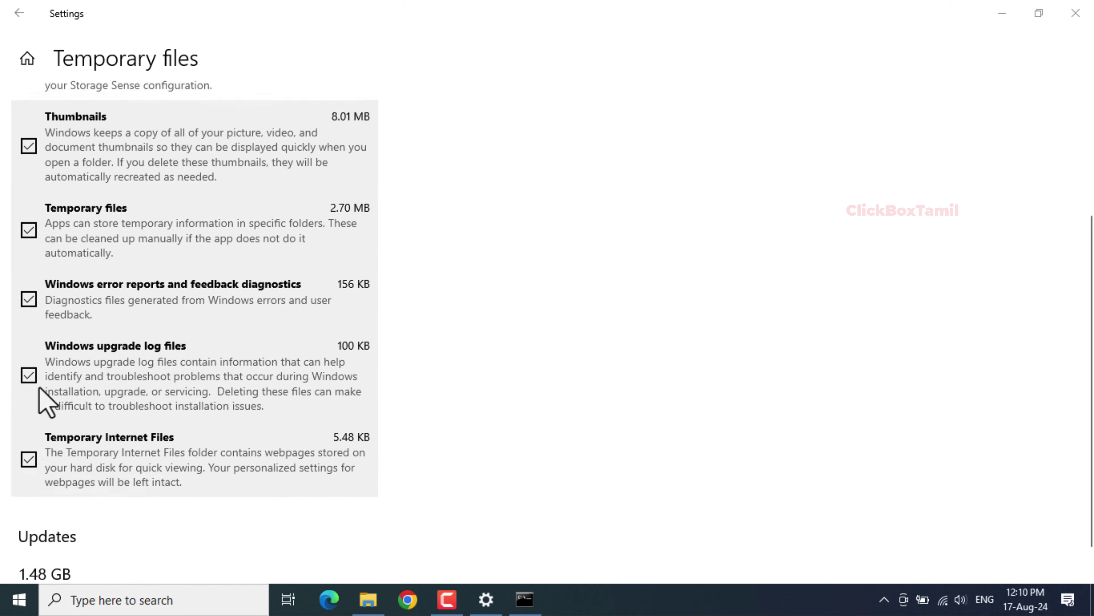
pyautogui.click(67, 163)
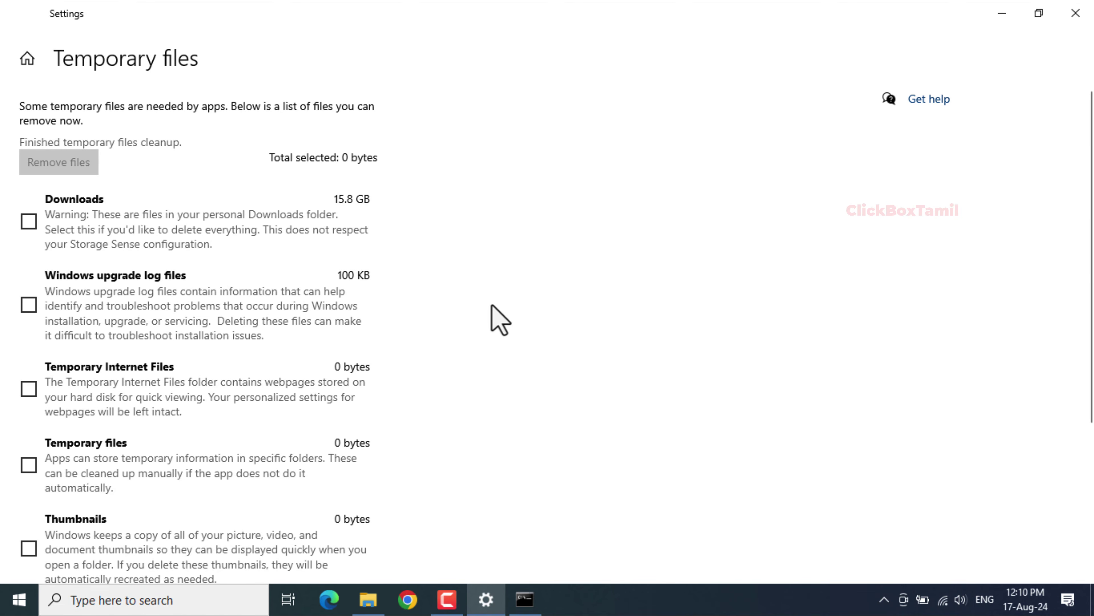
# Step: Return to the Storage overview, open Apps & features and sort the installed apps by size
pyautogui.hotkey('alt', 'Left')
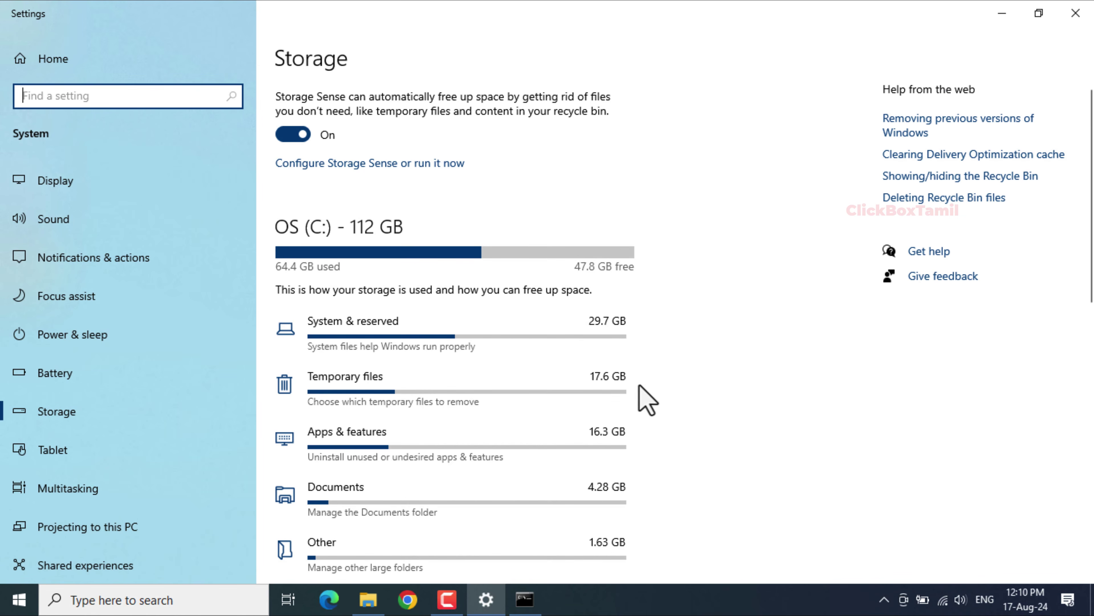
pyautogui.scroll(-3, 648, 396)
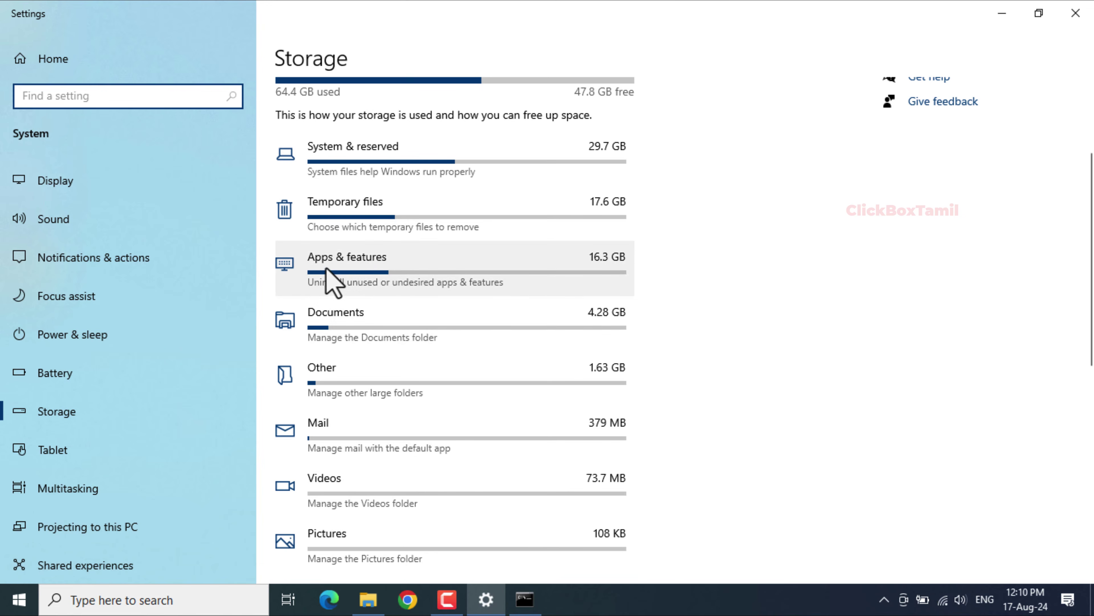
pyautogui.click(516, 278)
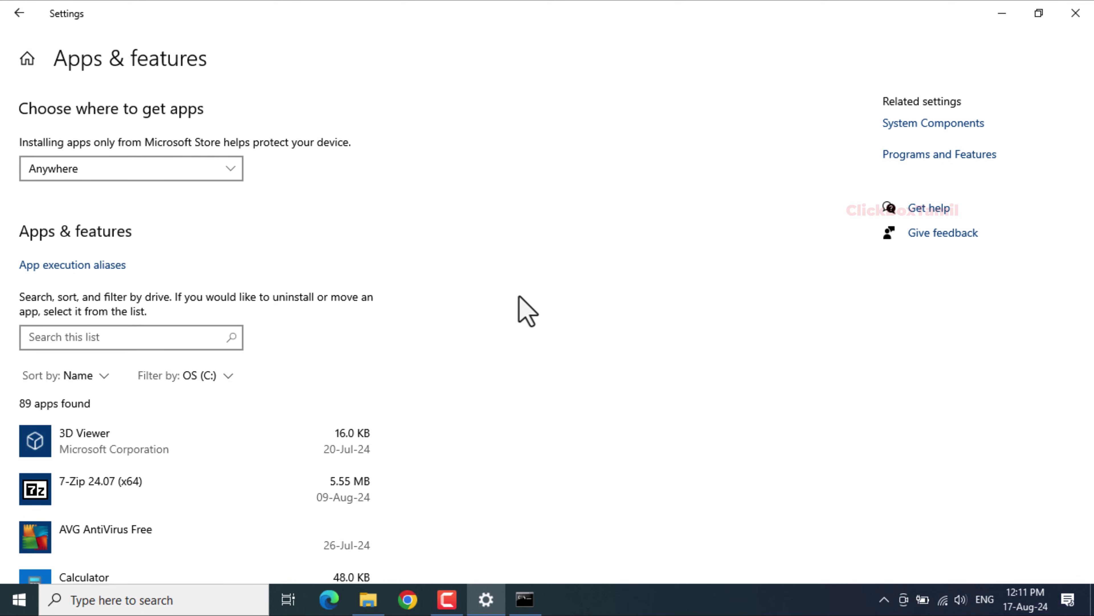
pyautogui.scroll(-5, 95, 185)
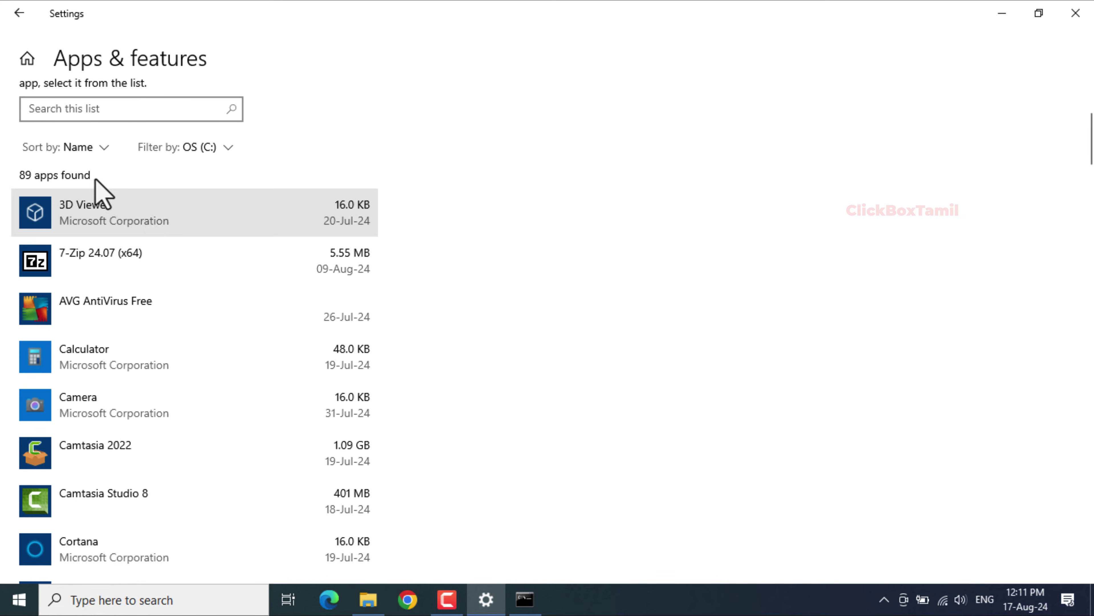
pyautogui.click(96, 149)
pyautogui.click(60, 206)
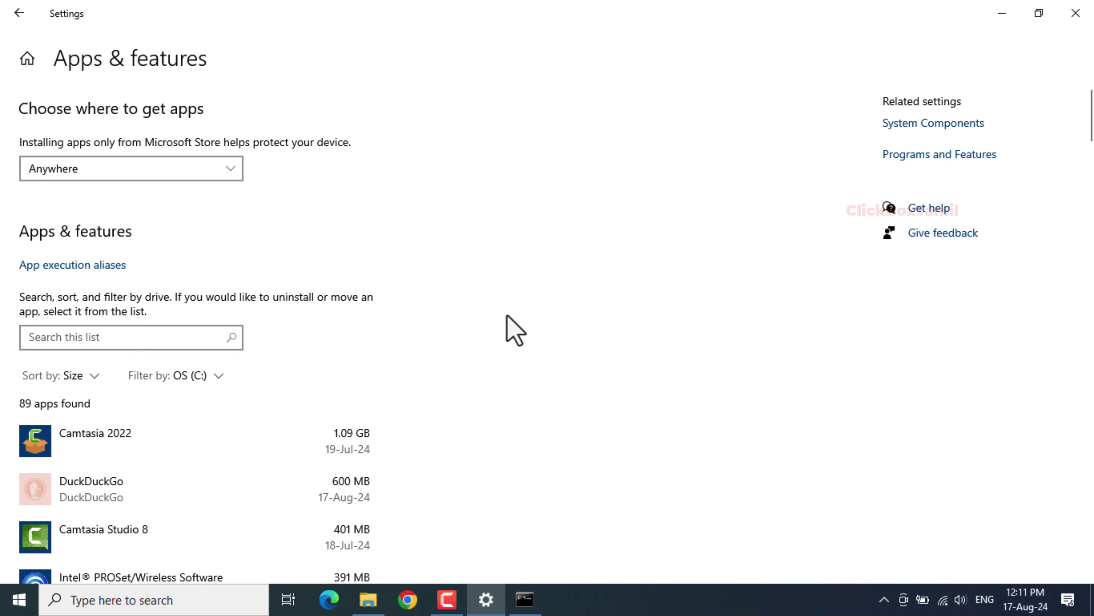
# Step: Uninstall the DuckDuckGo app from the list and confirm its removal
pyautogui.scroll(-4, 491, 337)
pyautogui.scroll(-3, 485, 324)
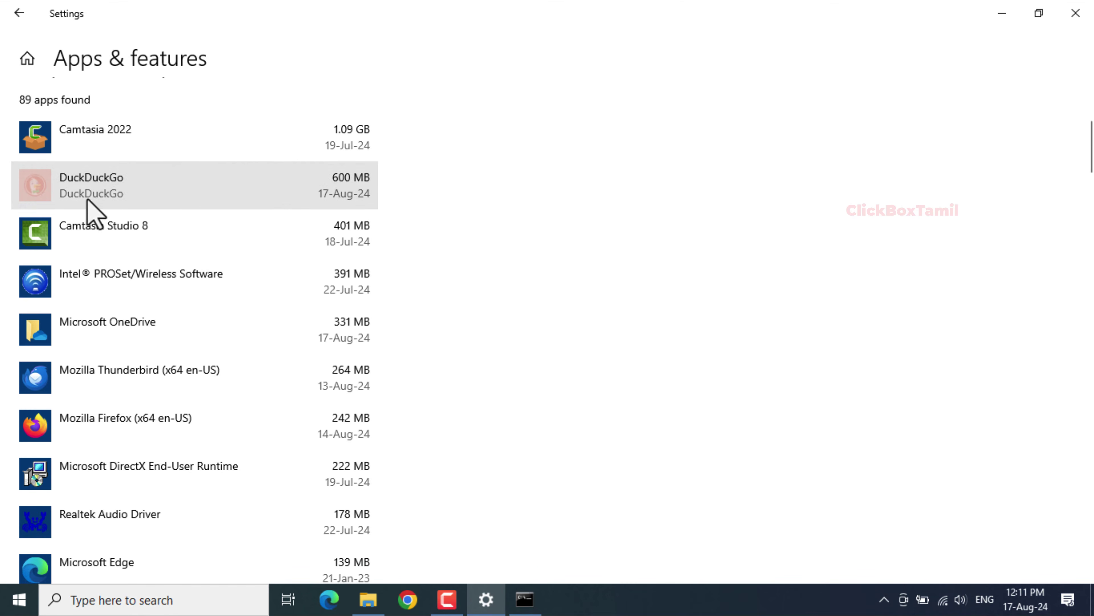
pyautogui.click(306, 188)
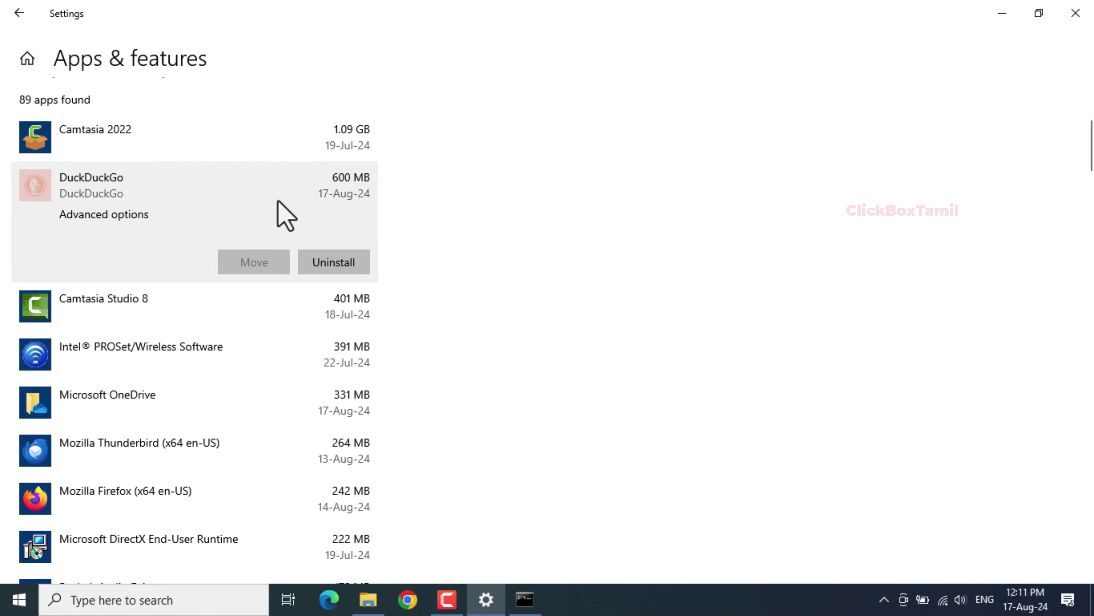
pyautogui.click(330, 264)
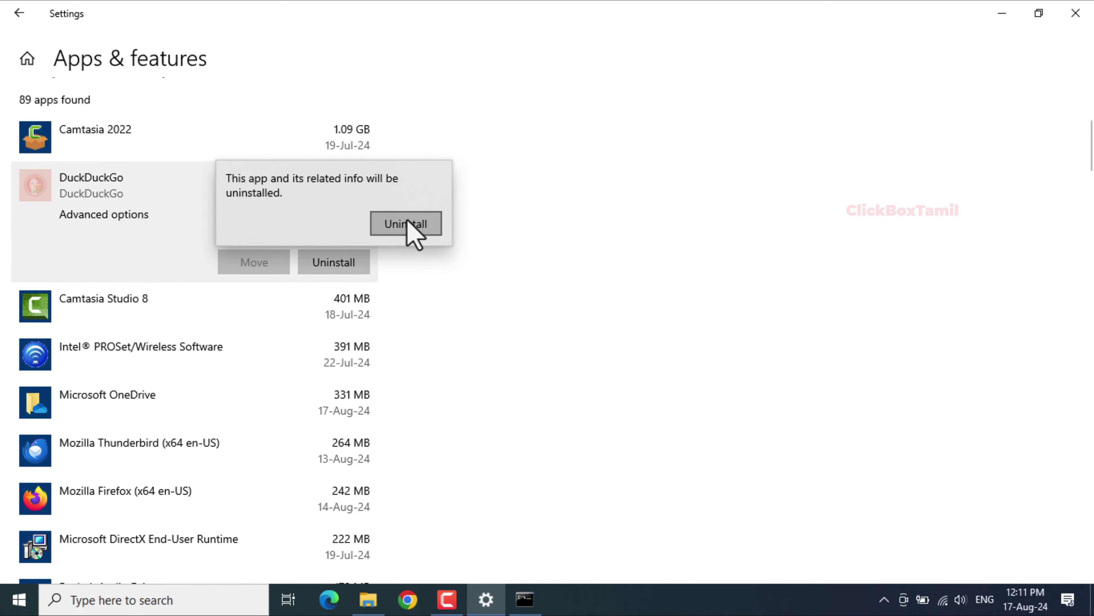
pyautogui.click(407, 222)
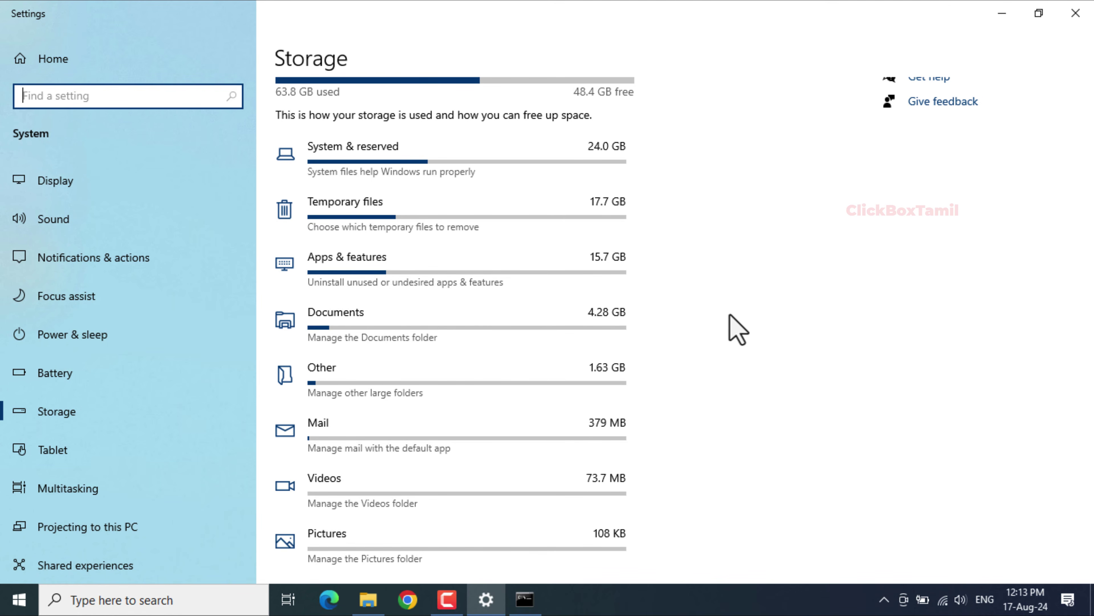
# Step: Open the Documents storage category, view the contents of the Documents folder, and return to the Storage overview
pyautogui.click(483, 328)
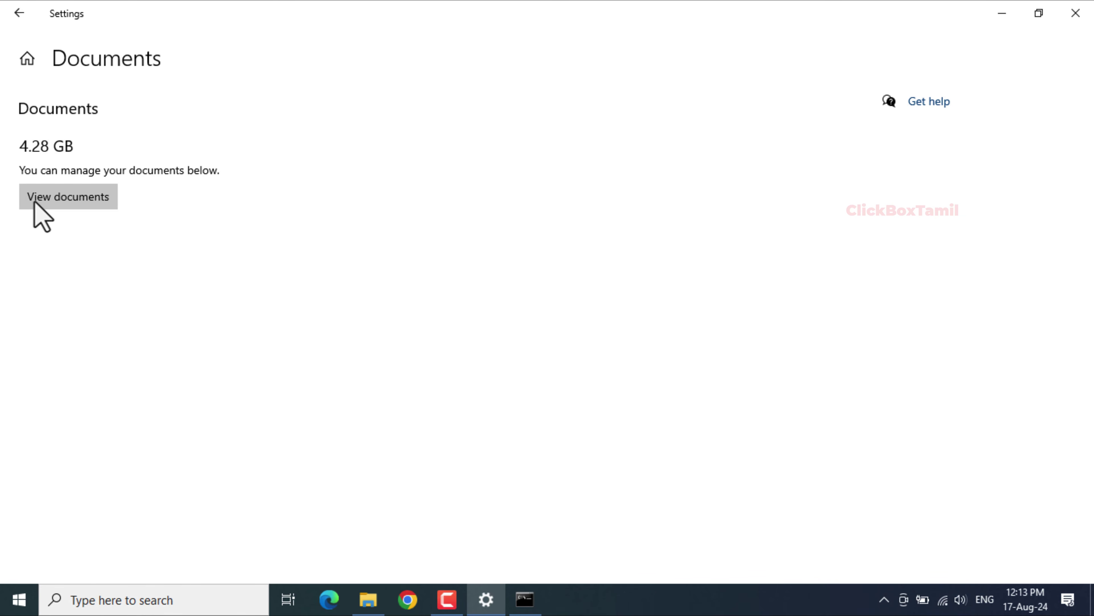
pyautogui.click(79, 201)
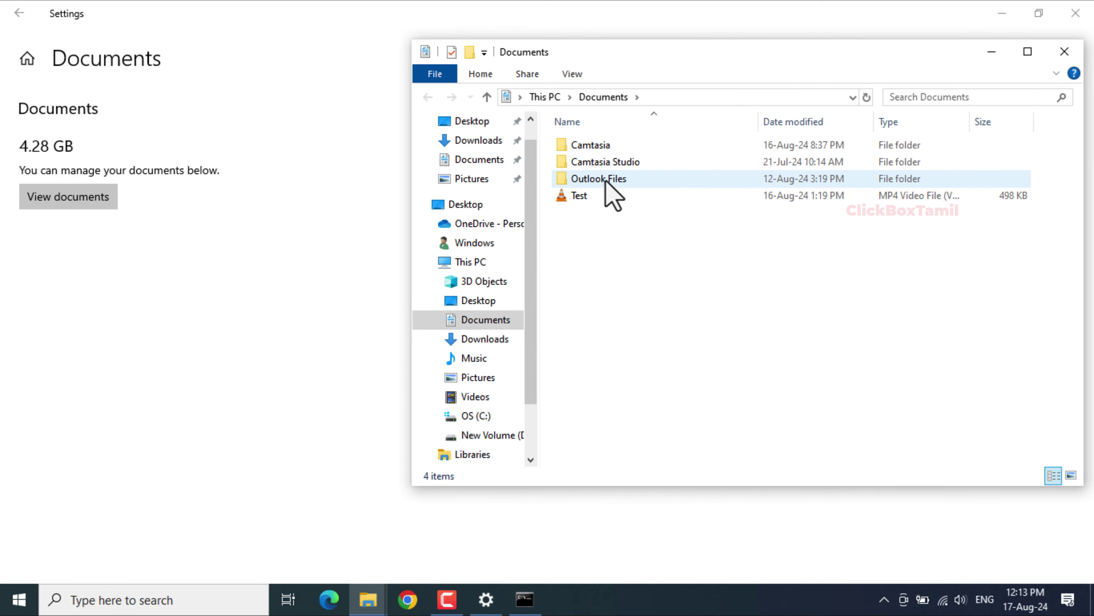
pyautogui.click(1065, 52)
pyautogui.click(26, 23)
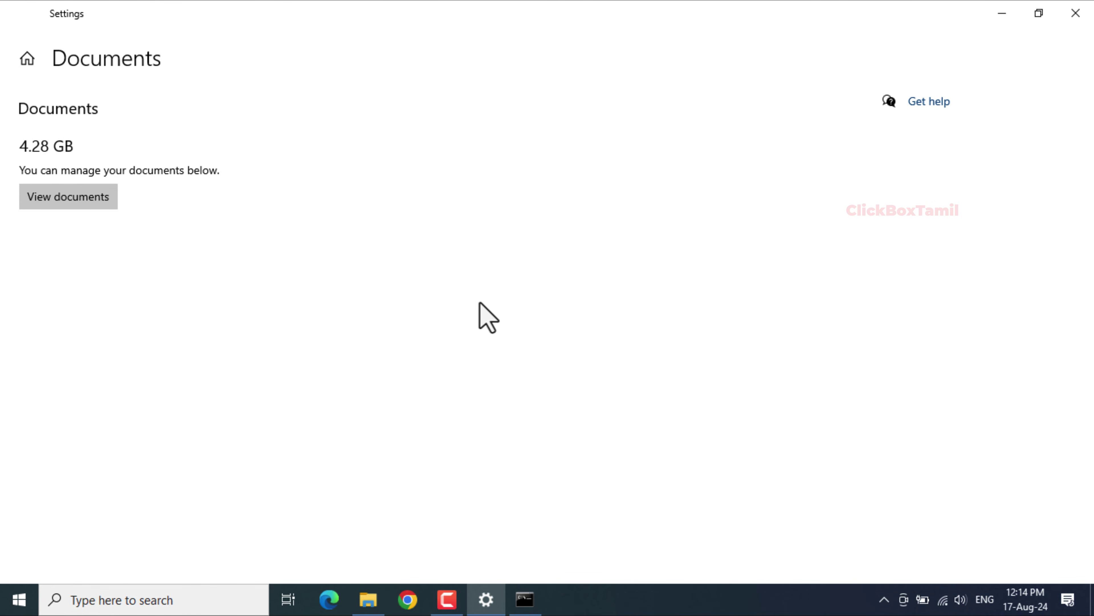
# Step: Review the remaining storage categories down to Other people and More storage settings, and close Settings
pyautogui.scroll(-5, 692, 414)
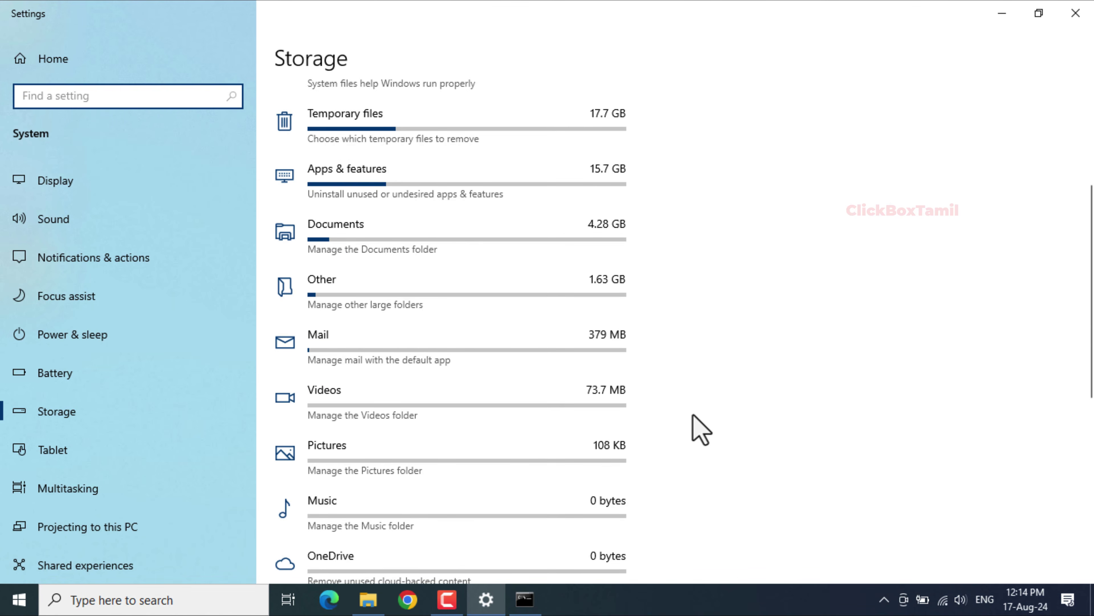
pyautogui.scroll(-3, 692, 416)
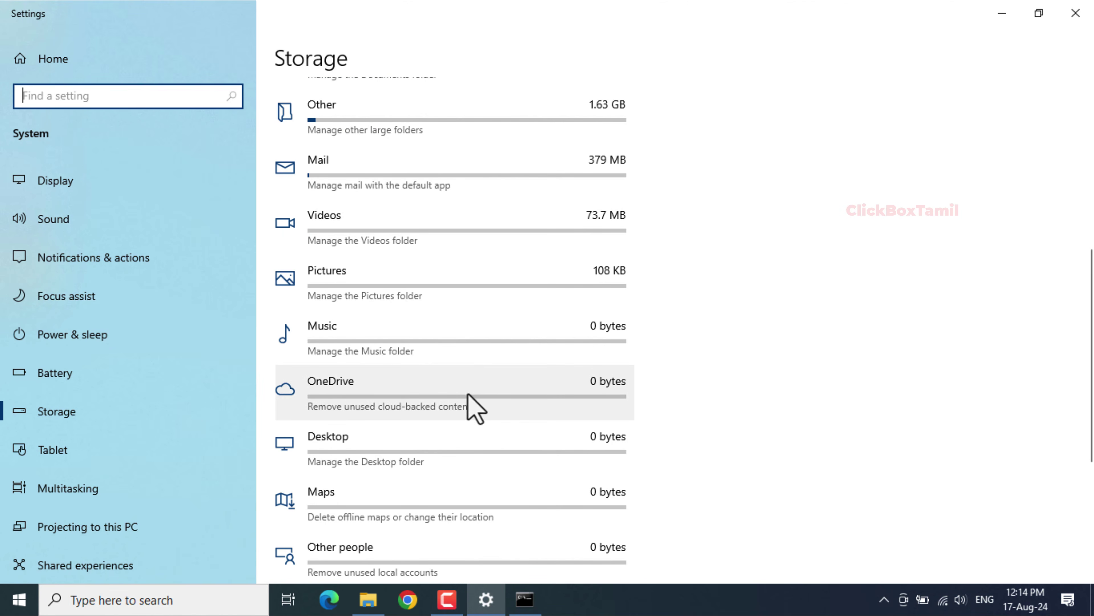
pyautogui.scroll(2, 391, 232)
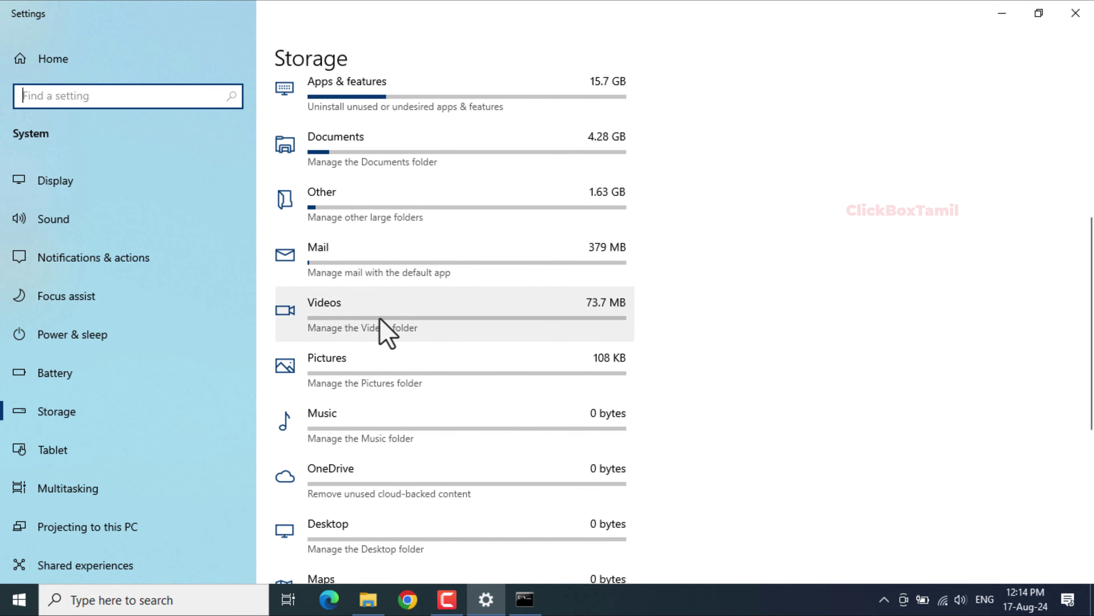
pyautogui.scroll(-5, 384, 332)
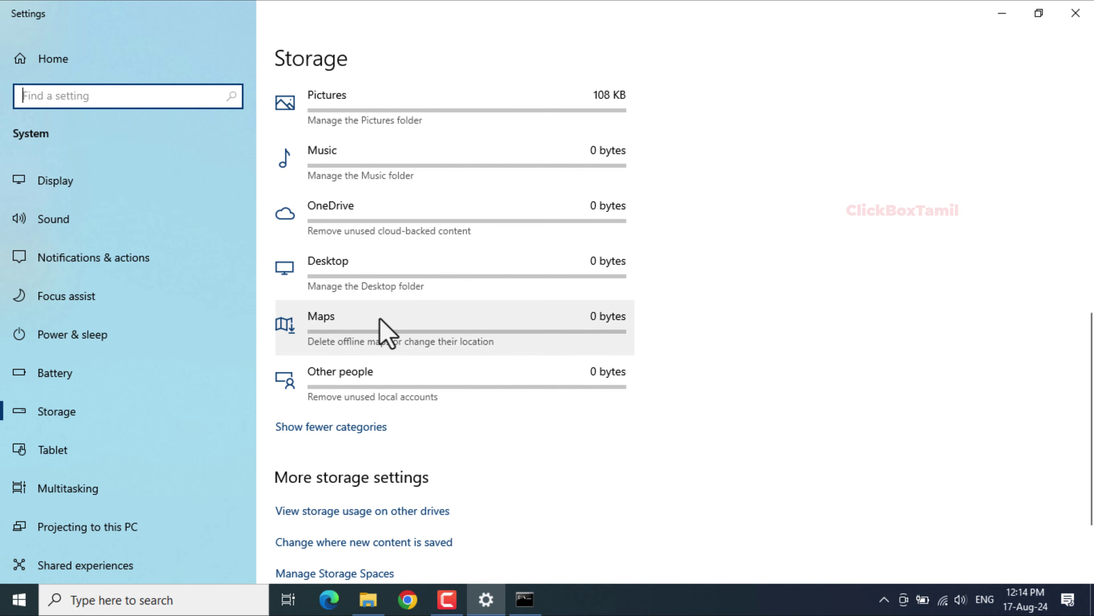
pyautogui.scroll(5, 385, 332)
pyautogui.click(1075, 18)
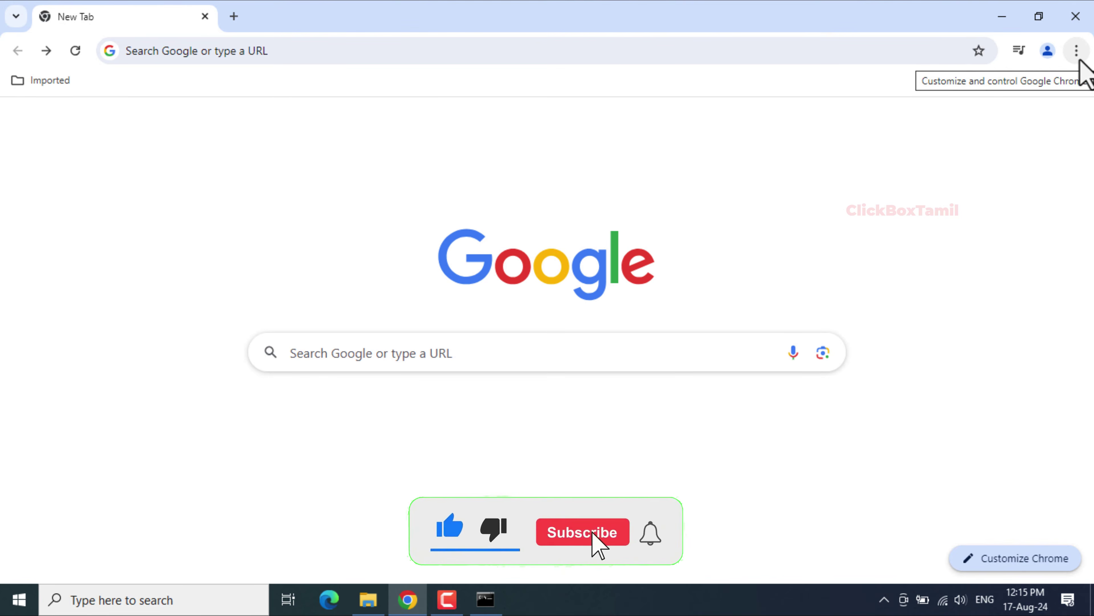
# Step: Switch to Google Chrome and open the Downloads page of its settings by way of the Performance settings
pyautogui.click(1078, 59)
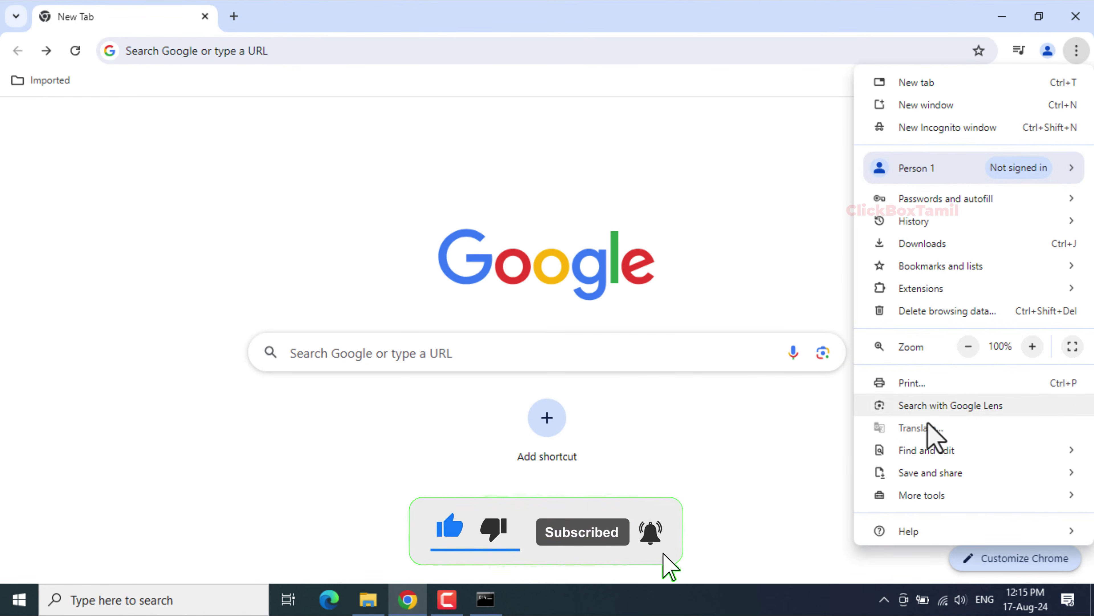
pyautogui.moveTo(918, 496)
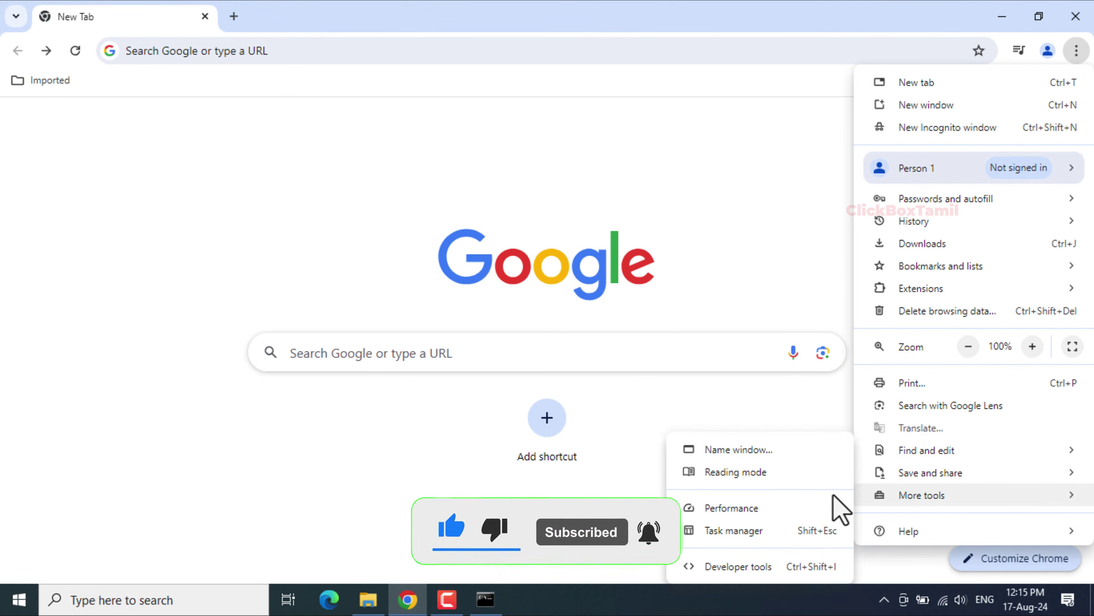
pyautogui.click(733, 508)
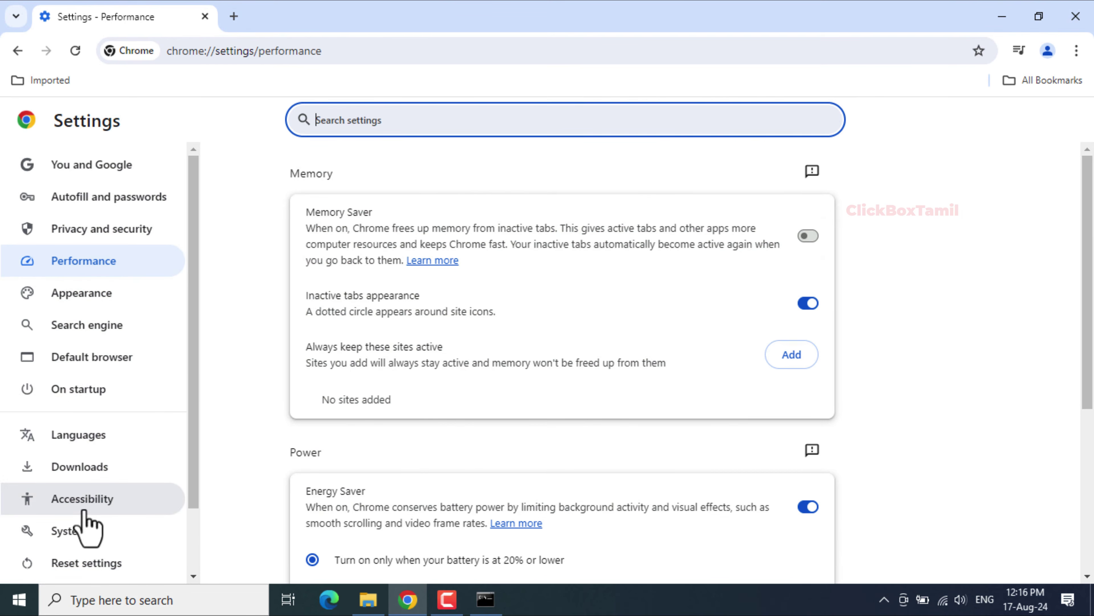
pyautogui.click(65, 467)
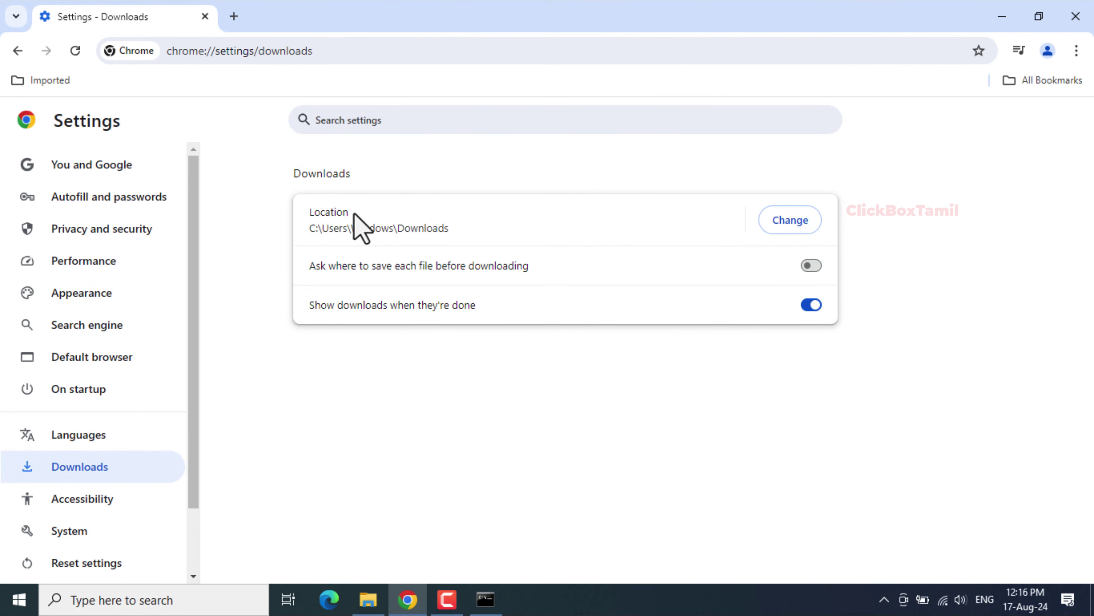
# Step: Try the Desktop and New Volume (D:) as the browser's download location, and cancel the folder selection
pyautogui.click(787, 229)
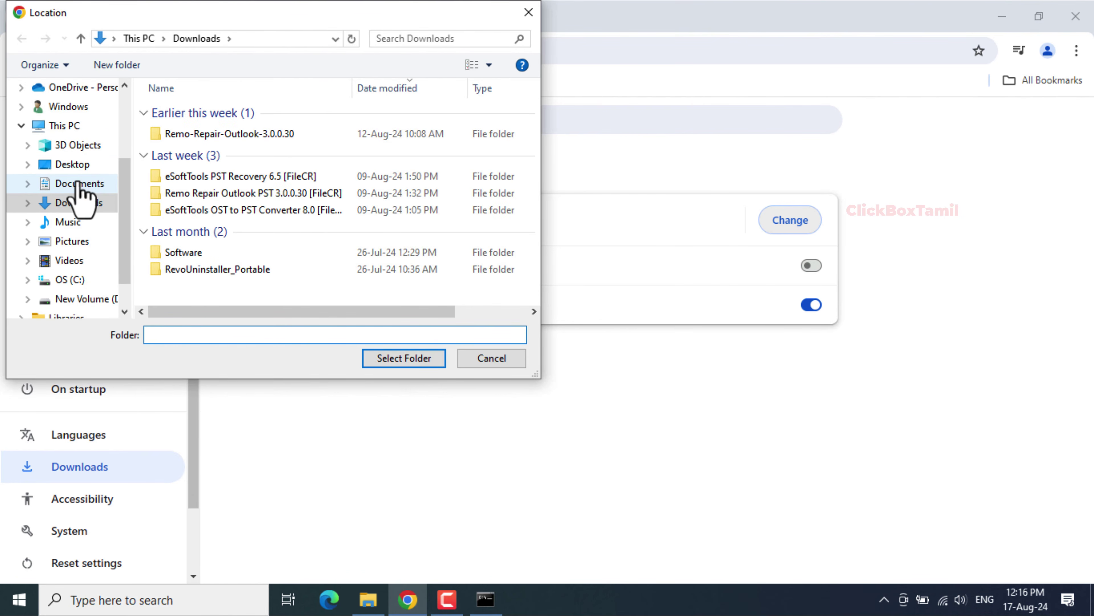
pyautogui.click(74, 165)
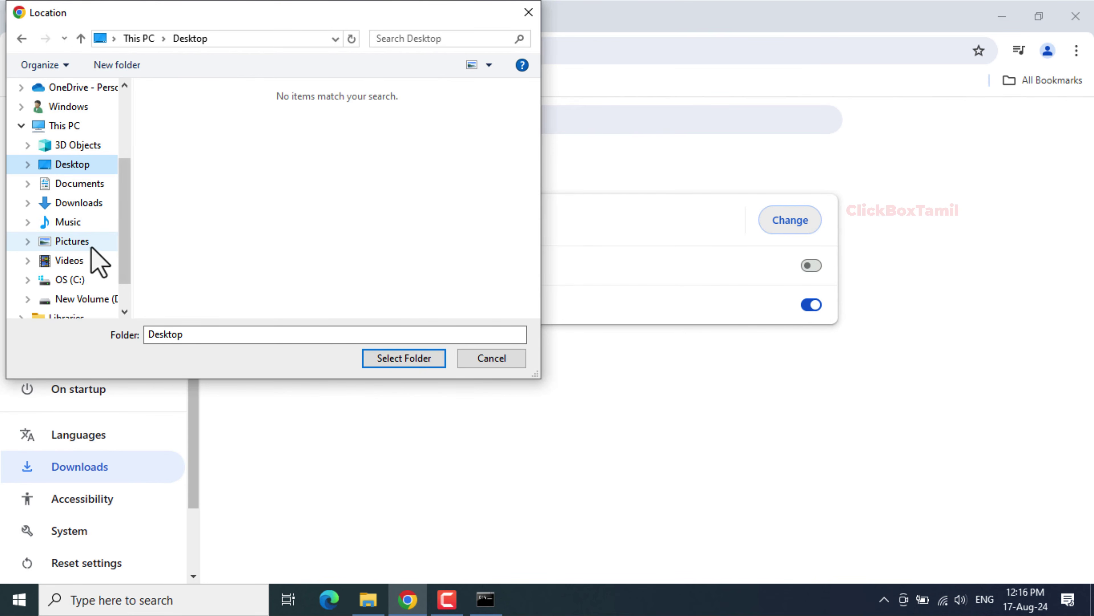
pyautogui.click(79, 299)
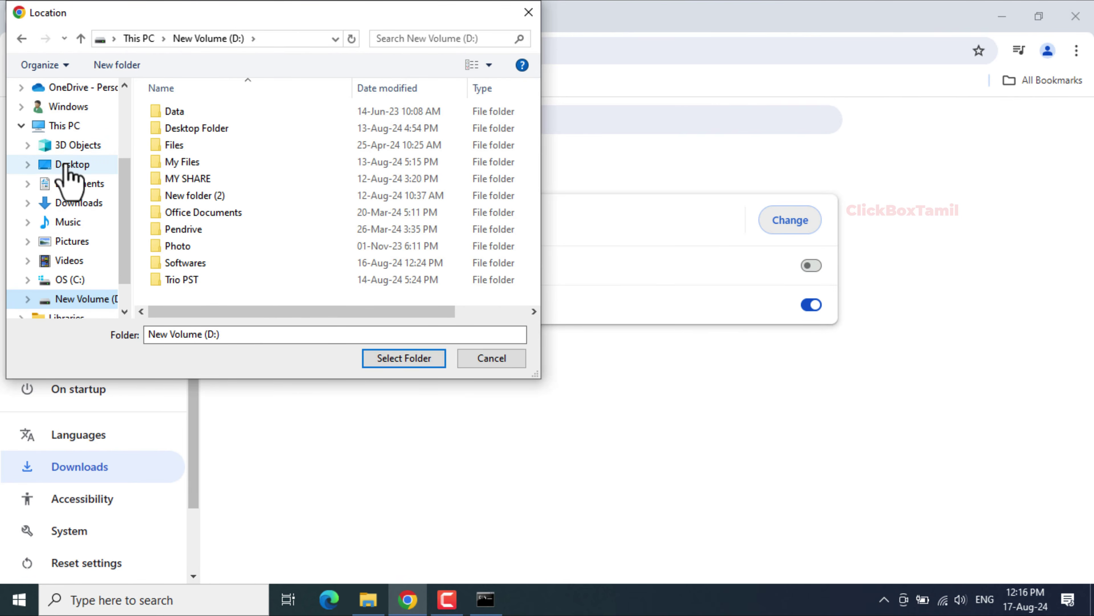
pyautogui.click(495, 359)
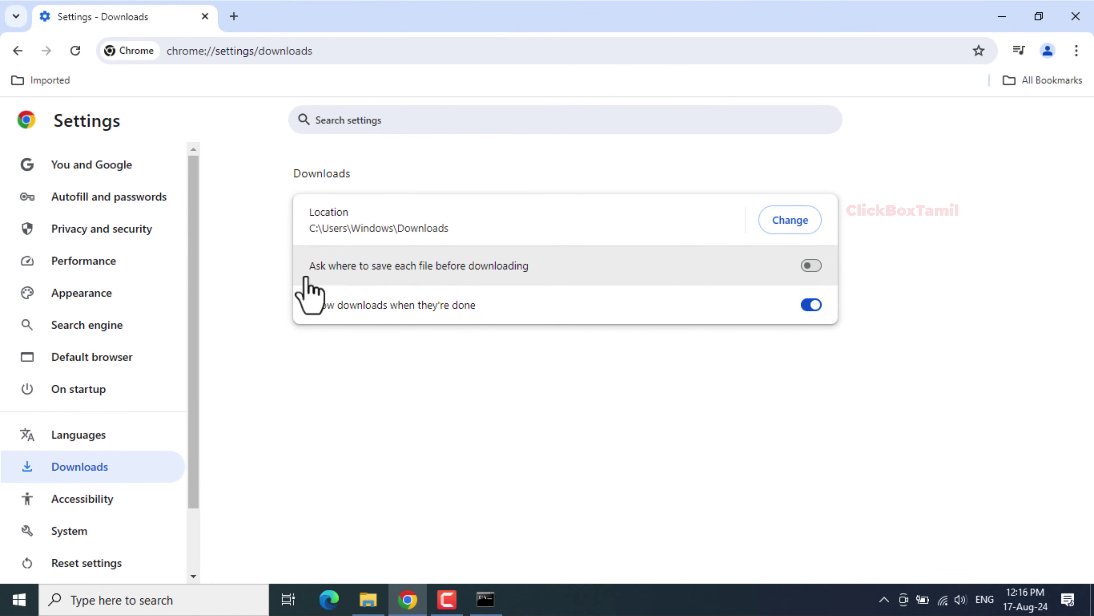